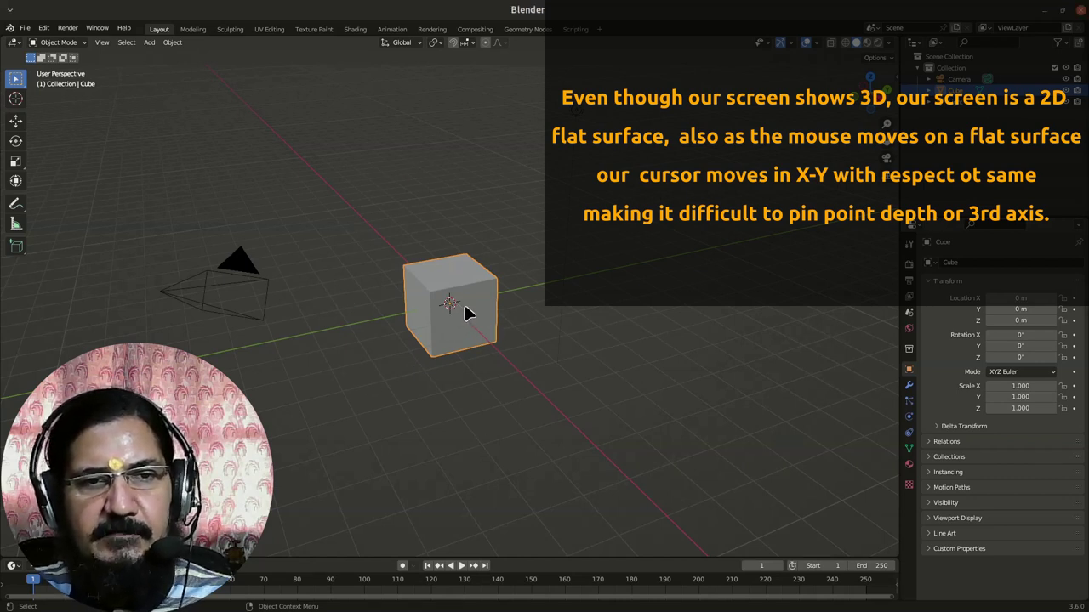
- Start moving the default cube, cancel the move, then delete the cube
key(g)
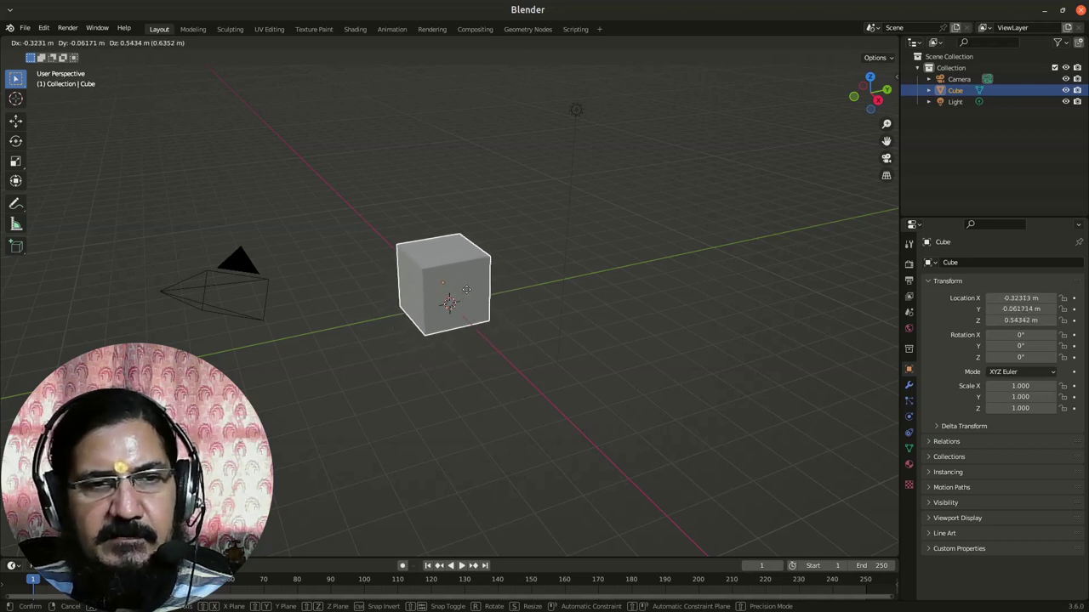
right_click(550, 251)
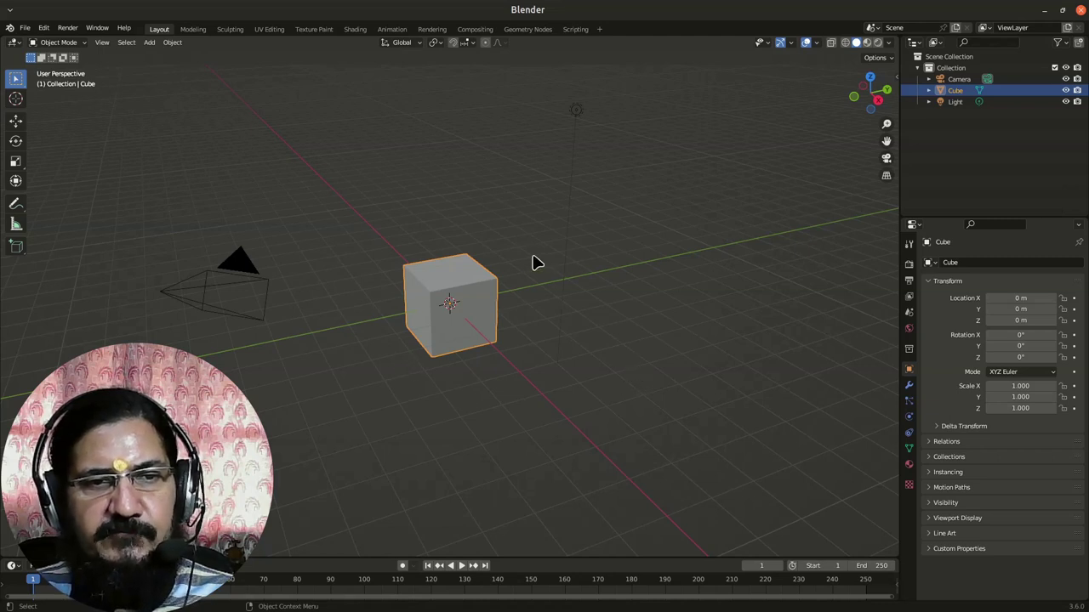
key(x)
click(472, 332)
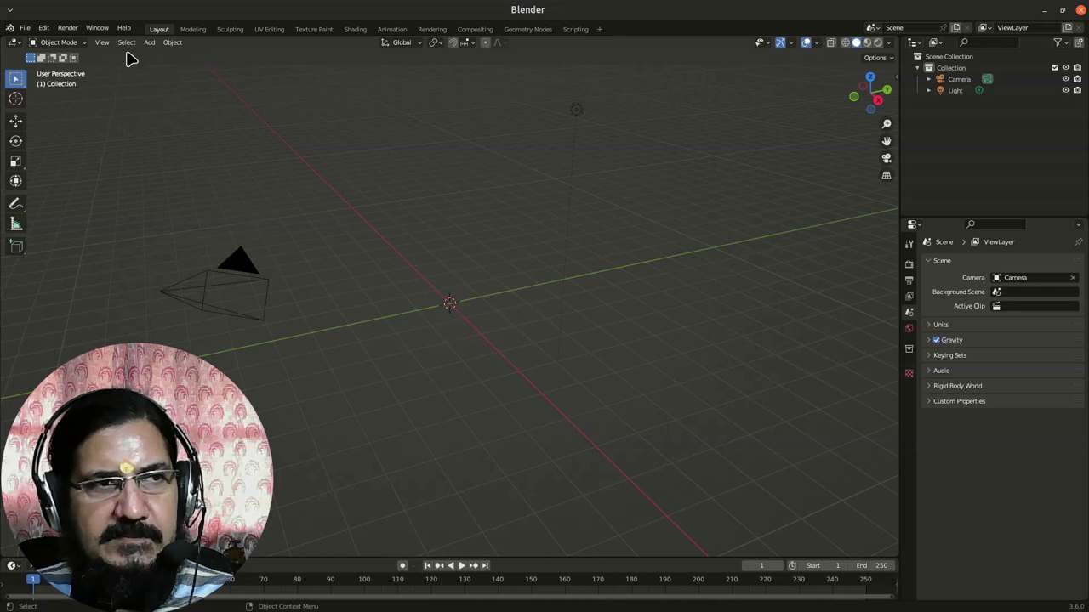
- Add a Monkey mesh (Suzanne) at the origin from Add > Mesh
click(151, 43)
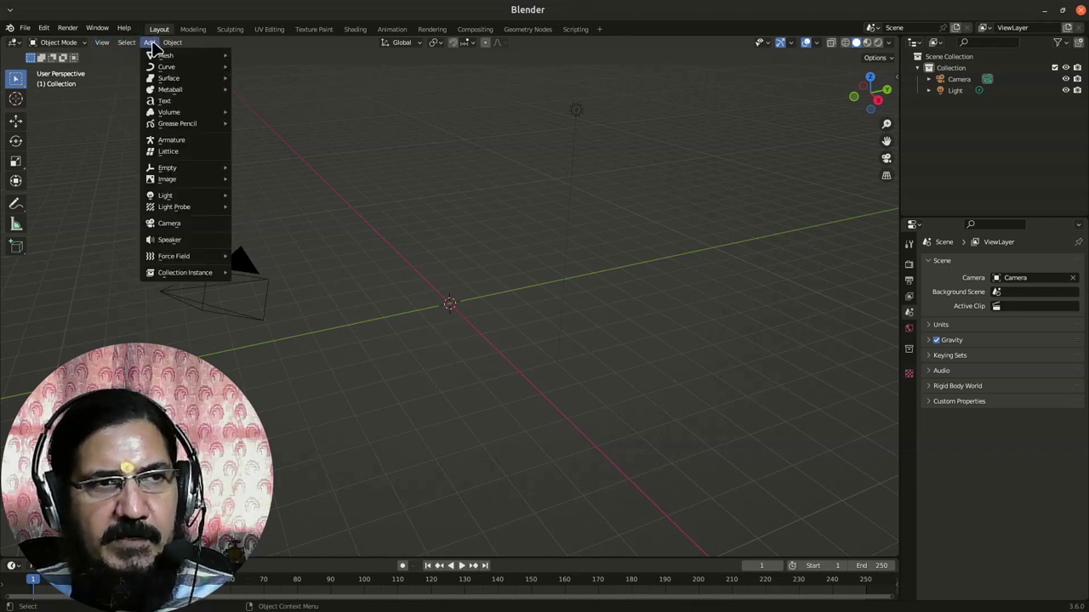
mouse_move(165, 55)
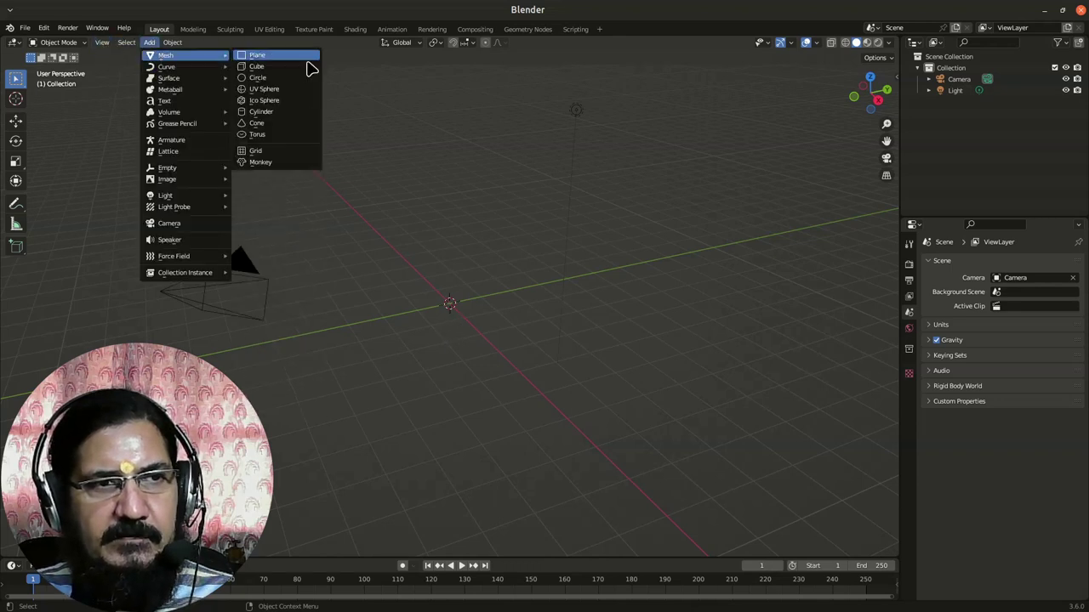
click(295, 166)
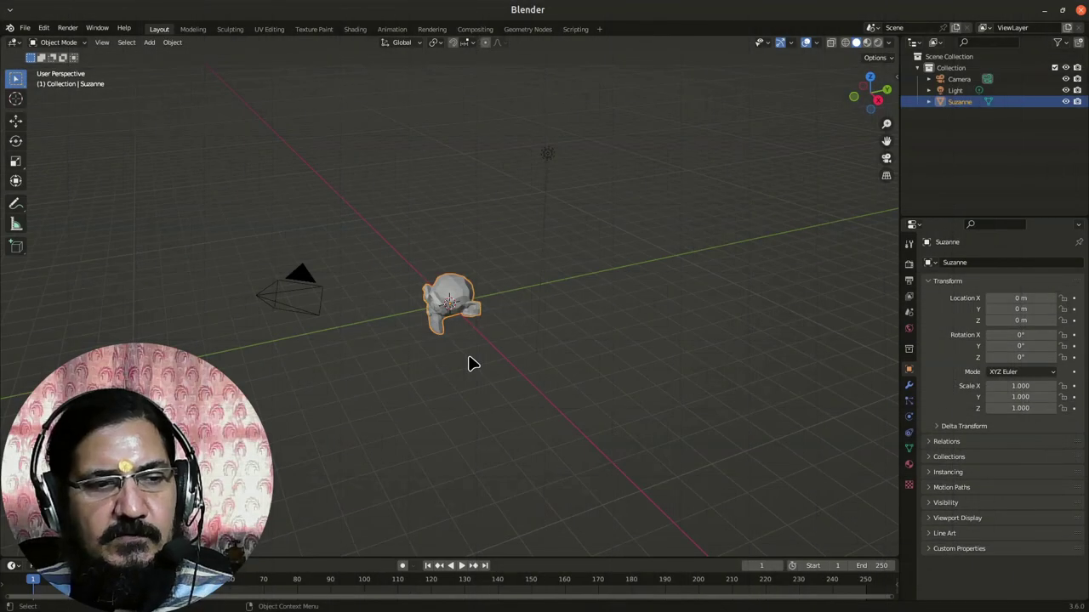
- Zoom in and out on Suzanne, finishing zoomed in so she fills the view
scroll(472, 364, up, 4)
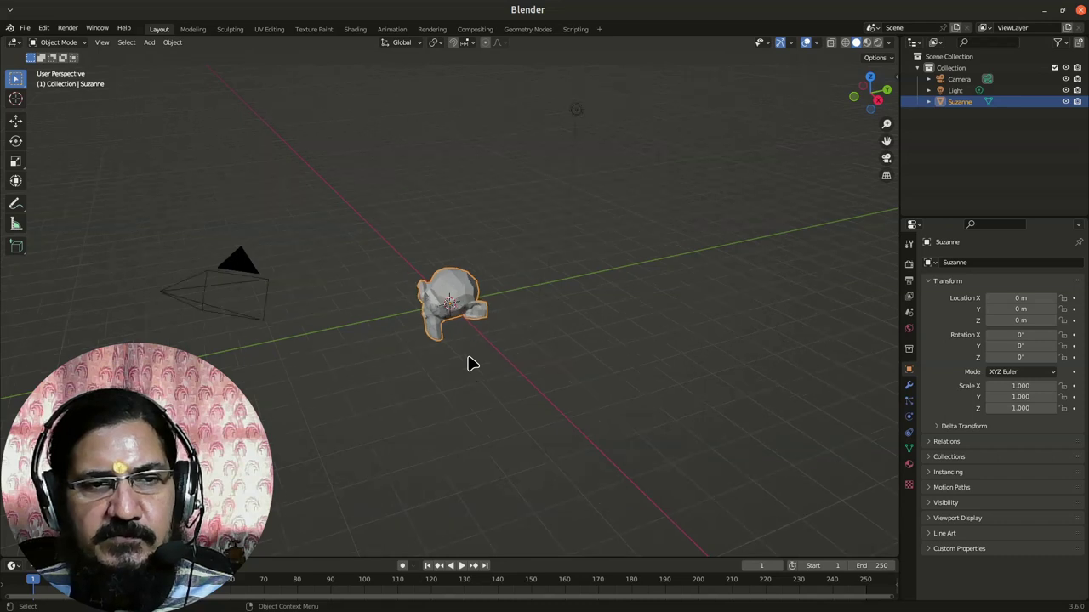
scroll(472, 364, down, 3)
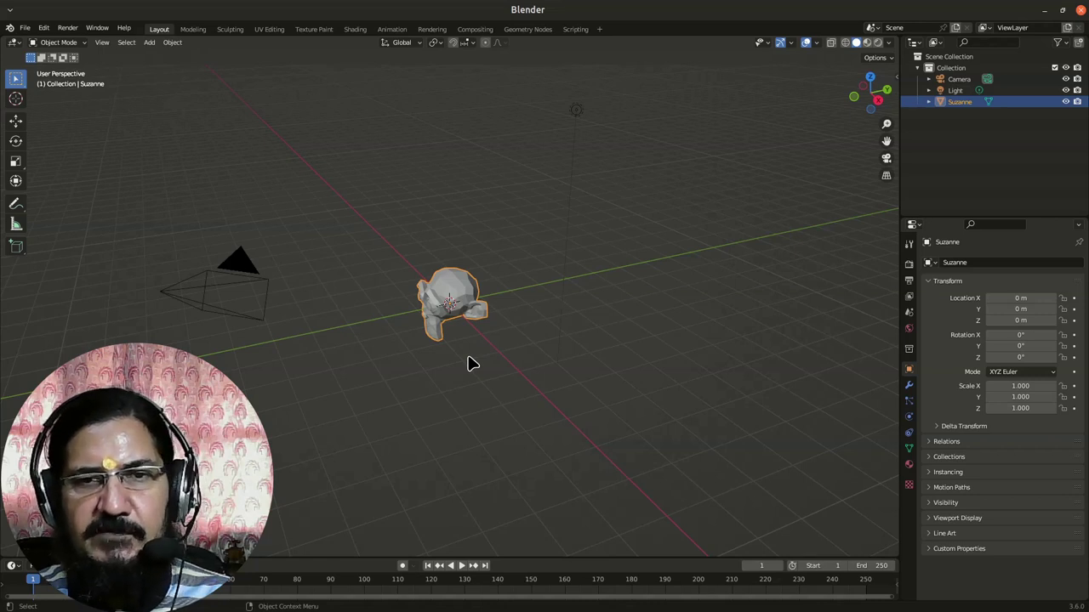
scroll(473, 364, down, 4)
scroll(473, 364, up, 2)
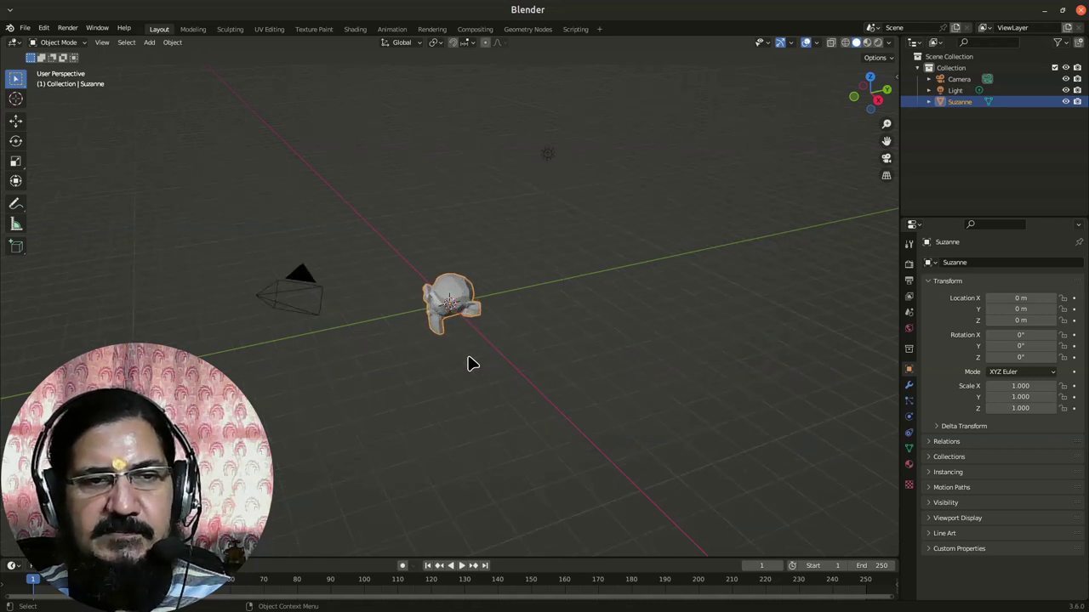
scroll(473, 364, up, 2)
scroll(473, 364, down, 4)
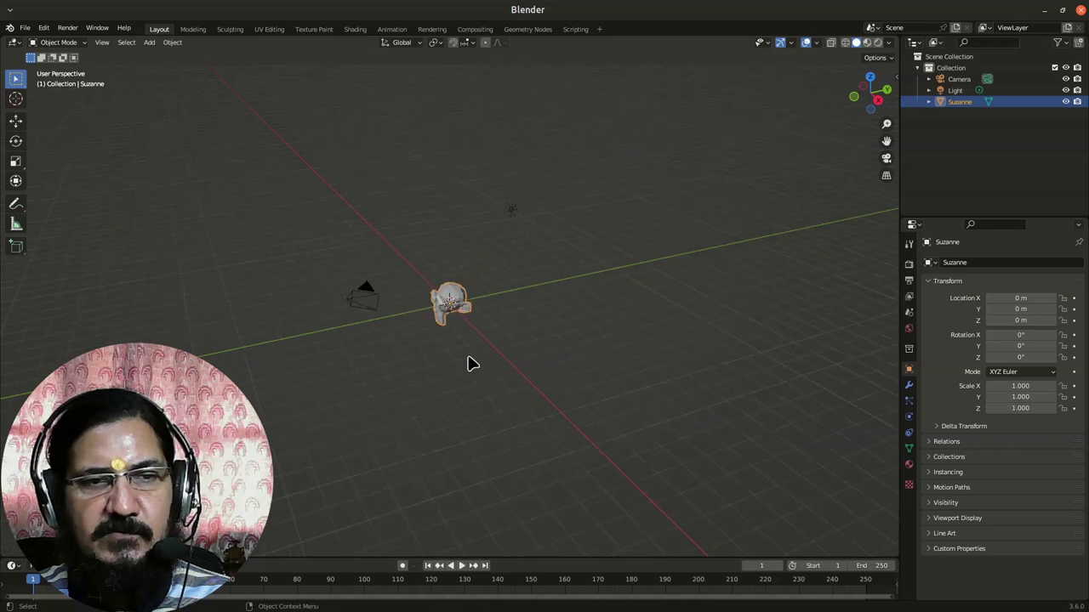
scroll(473, 364, up, 10)
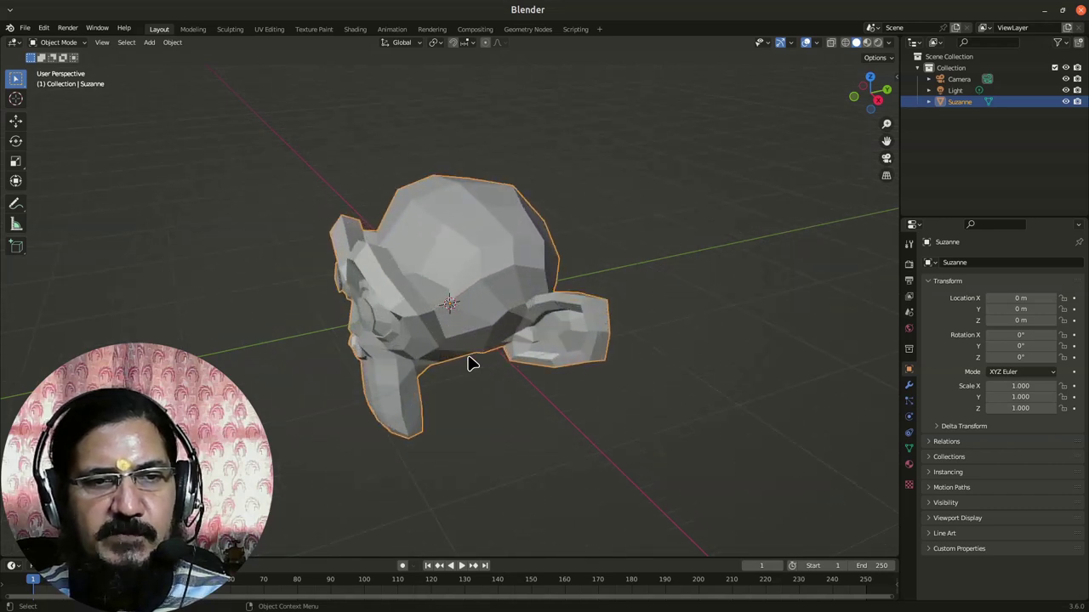
scroll(473, 364, down, 3)
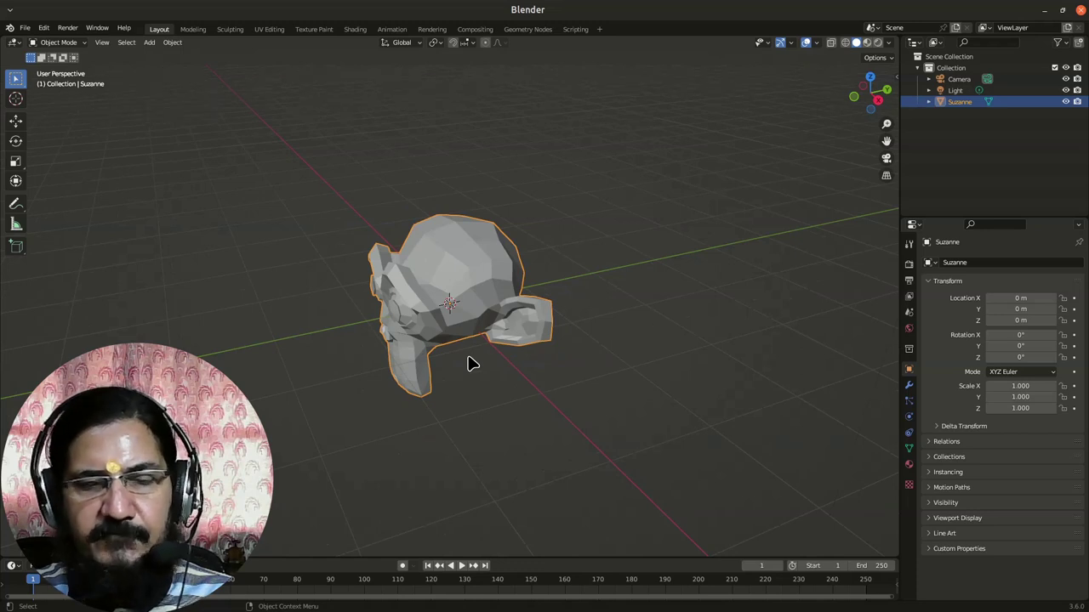
scroll(473, 364, down, 2)
scroll(473, 364, up, 2)
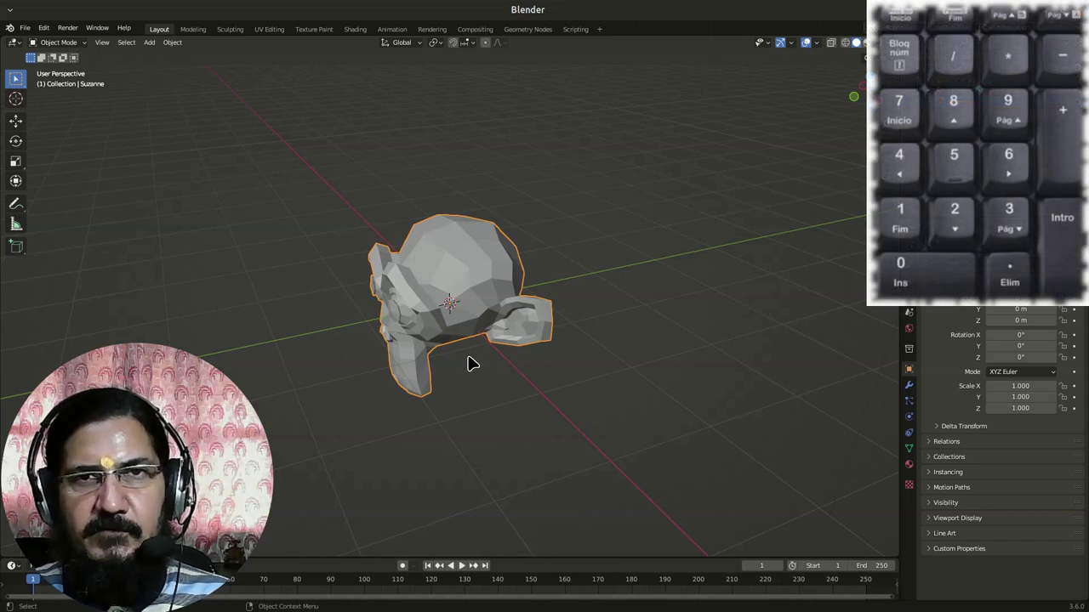
- View Suzanne from front, back and tilted angles, ending in Front Orthographic view
key(KP_1)
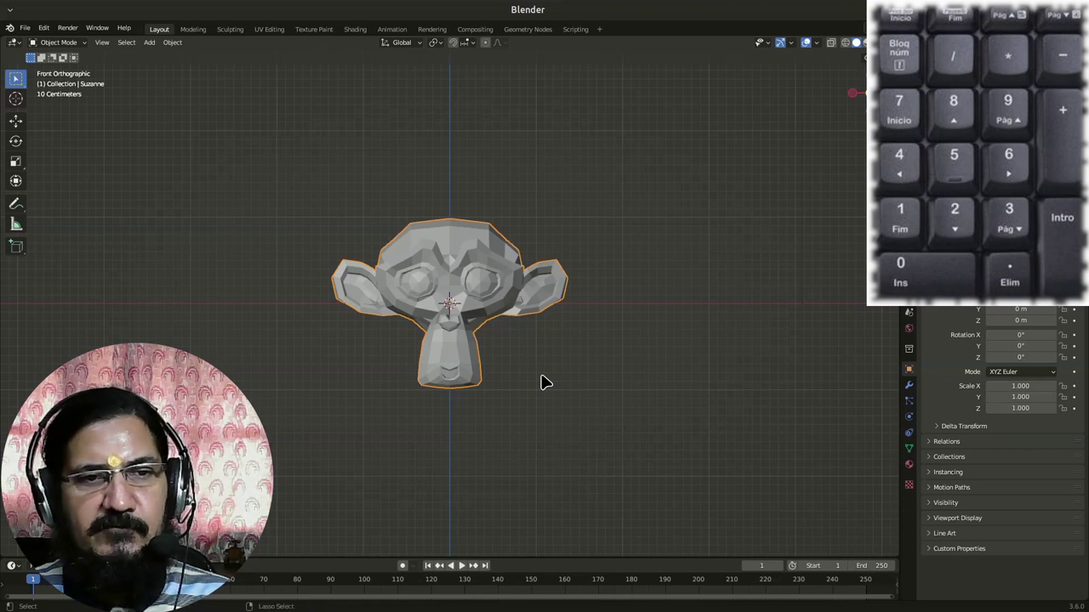
key(ctrl+KP_1)
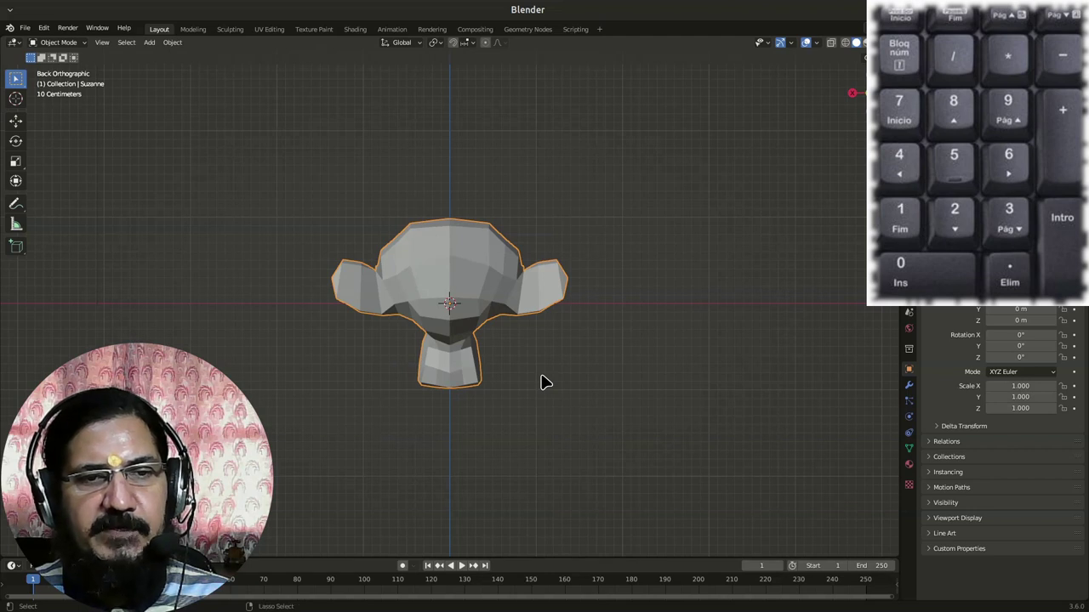
key(KP_1)
key(KP_2)
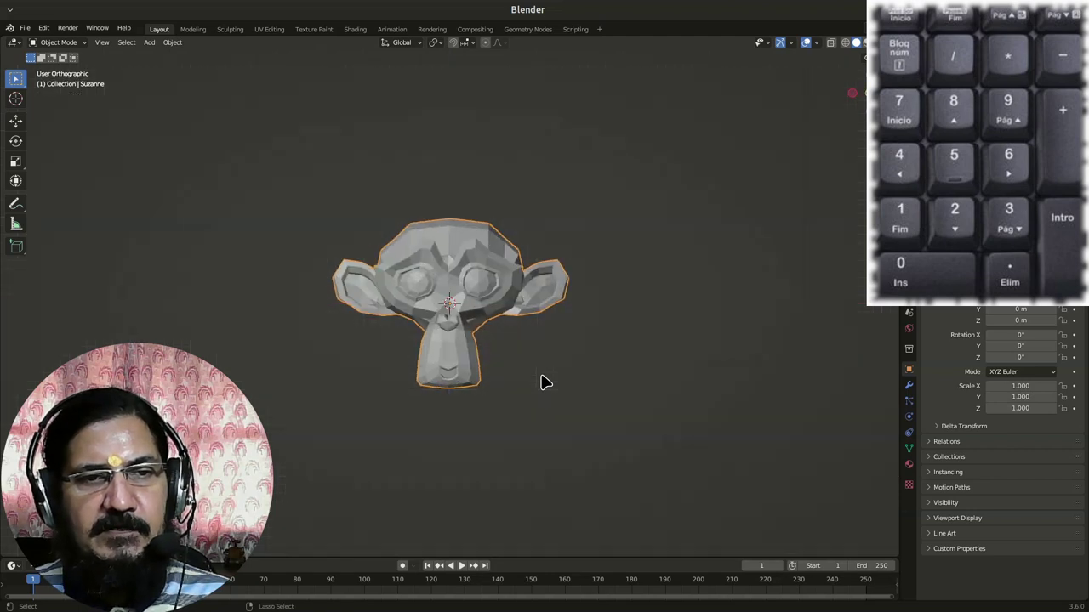
key(KP_4)
key(KP_1)
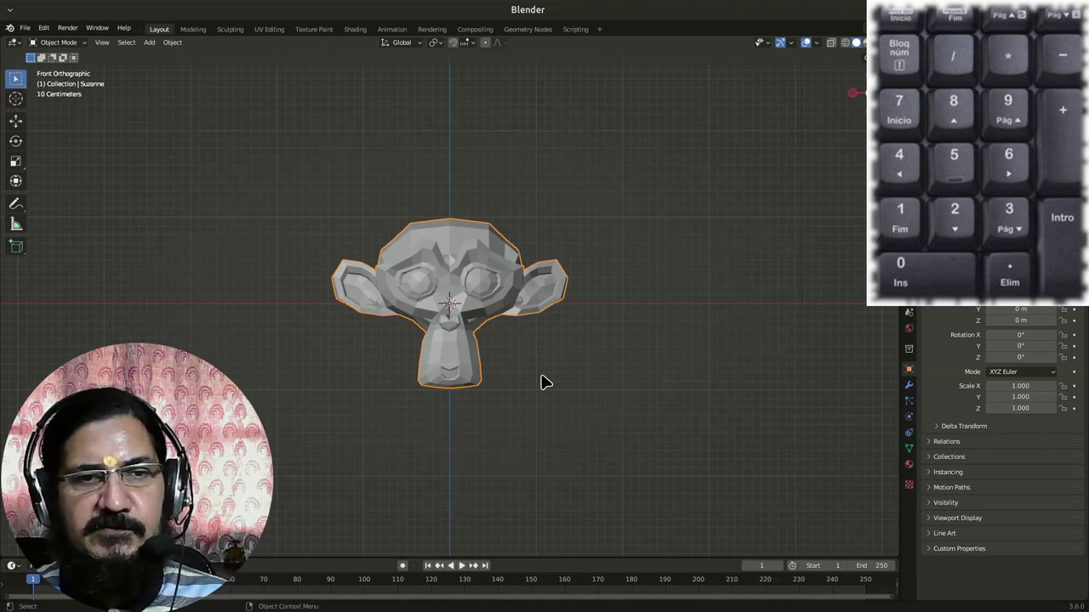
key(KP_7)
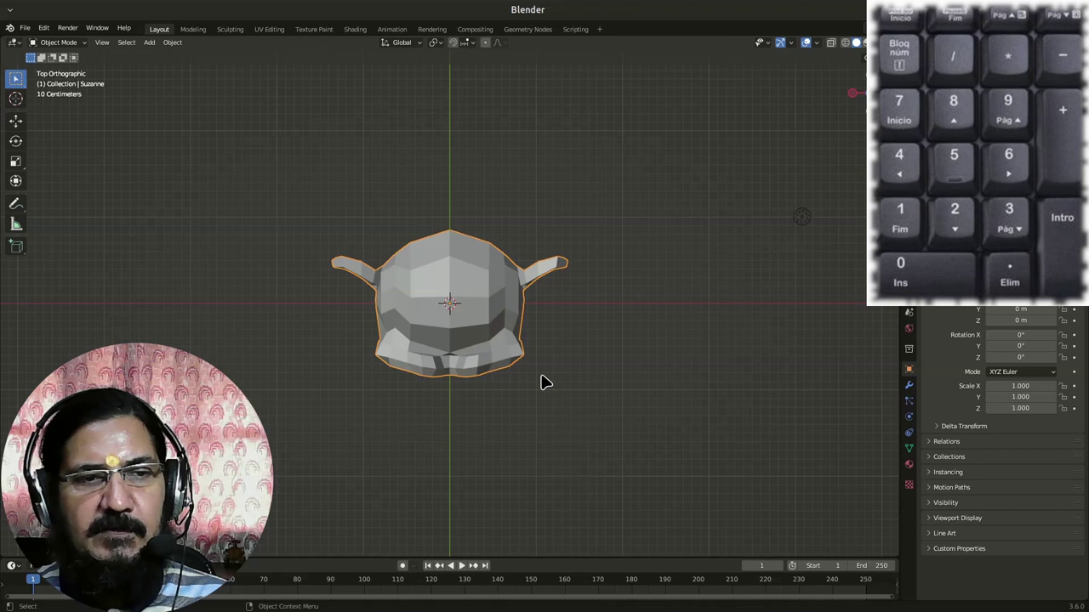
key(ctrl)
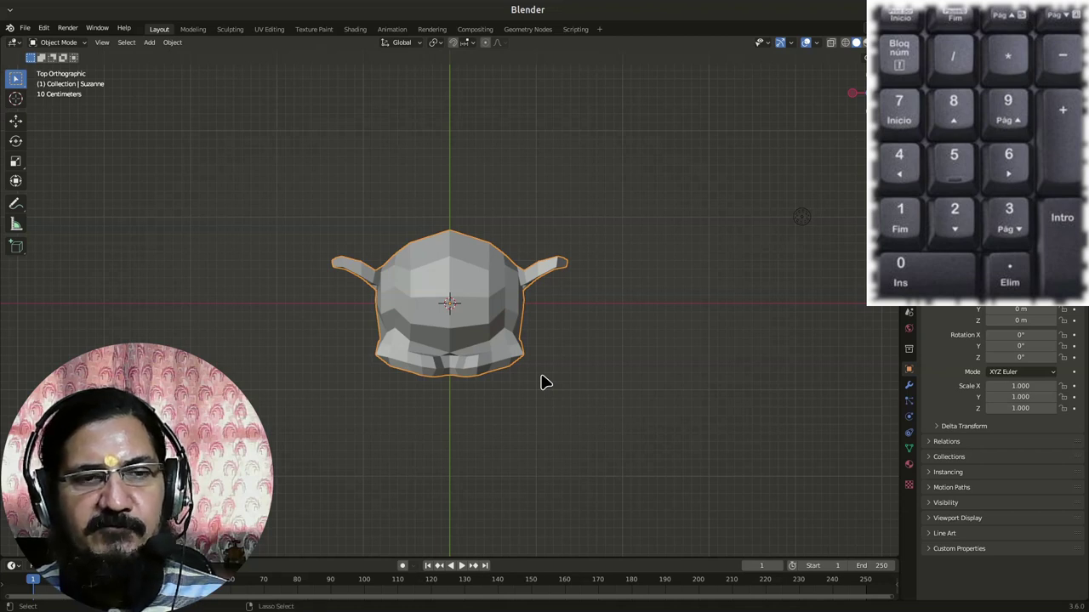
key(ctrl+KP_7)
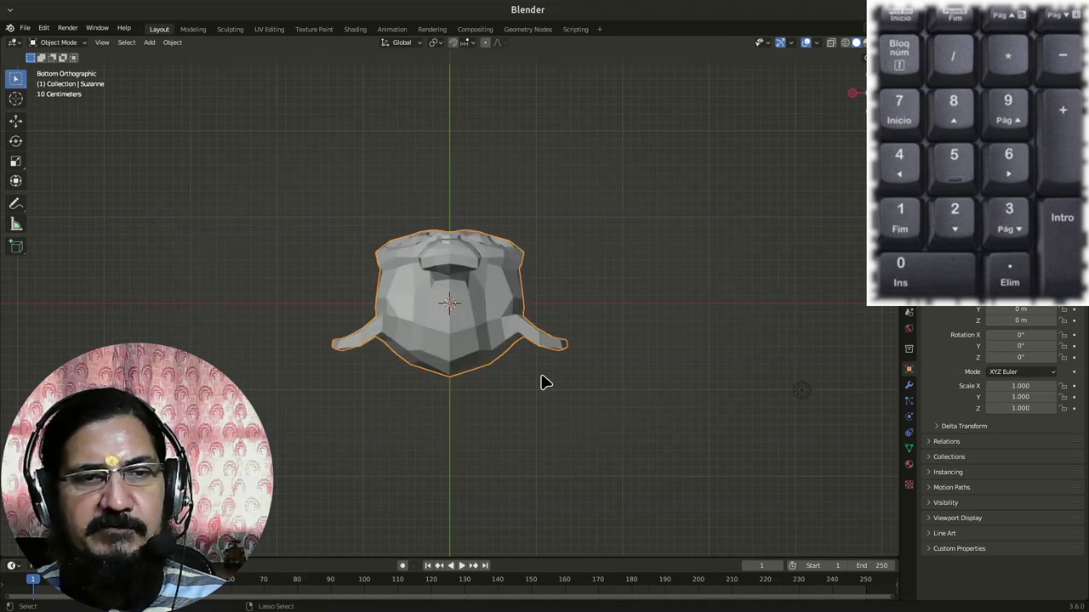
key(ctrl)
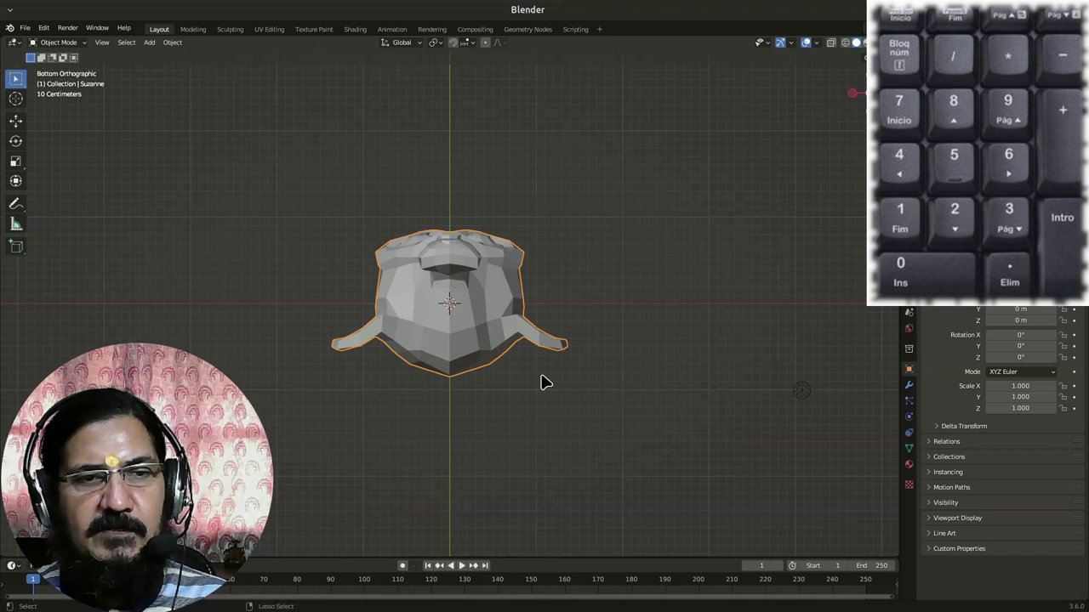
key(KP_7)
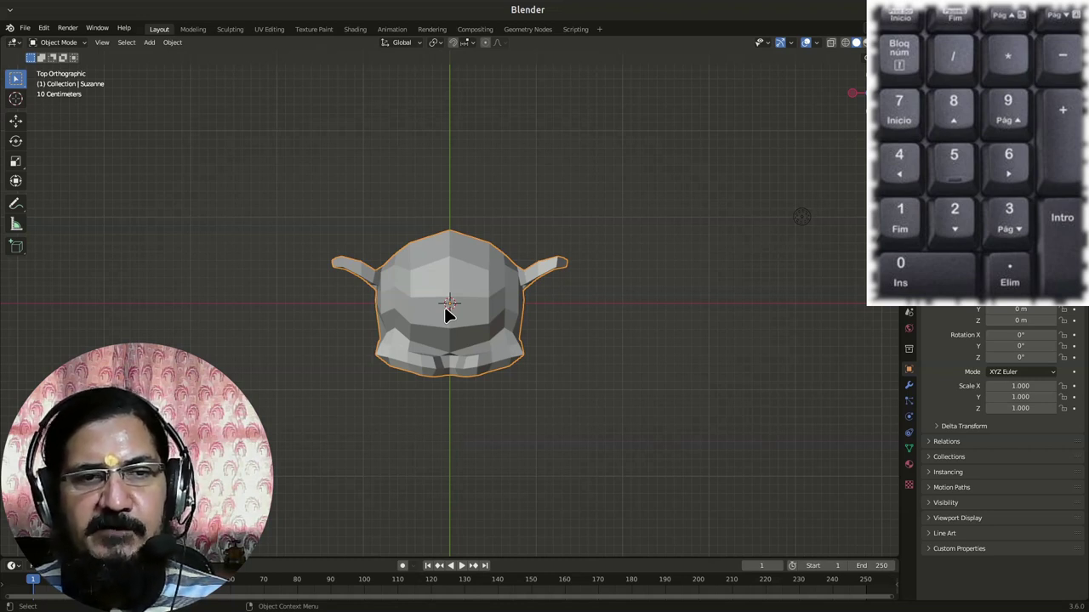
key(KP_1)
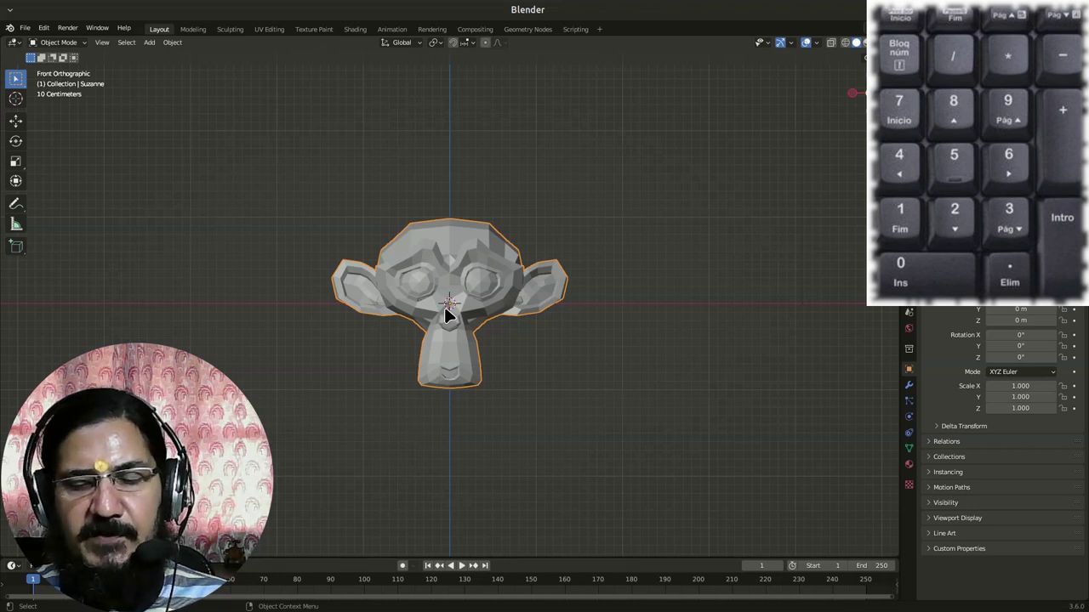
key(KP_3)
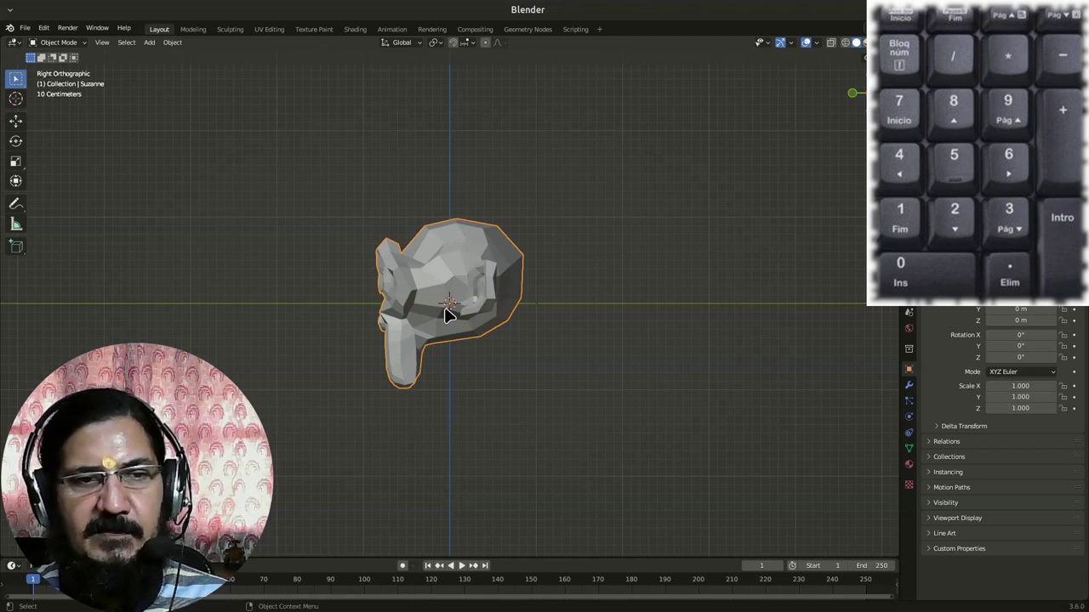
key(ctrl)
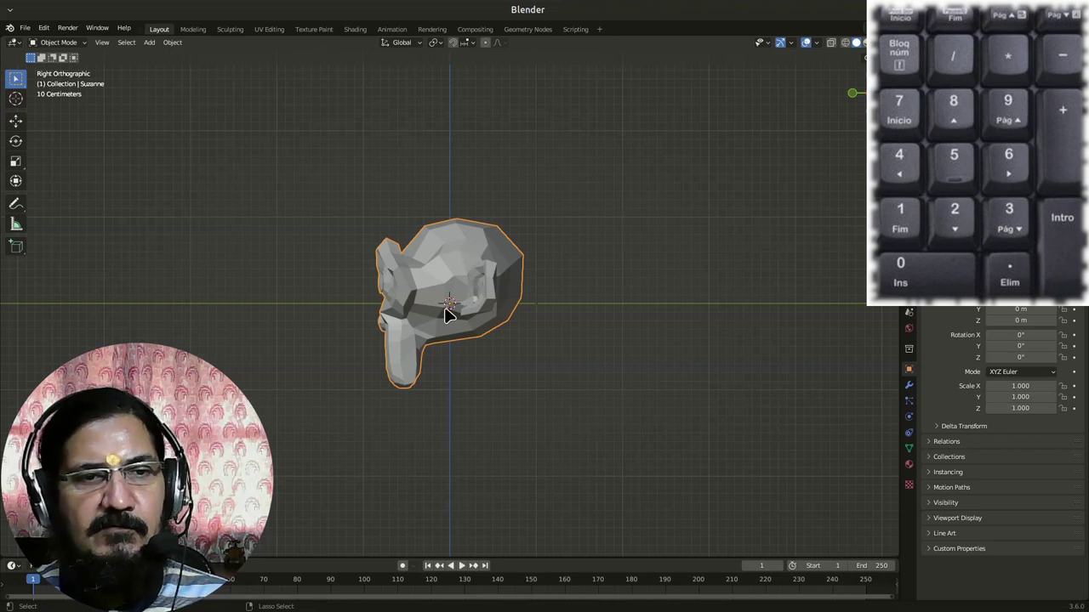
key(ctrl+KP_3)
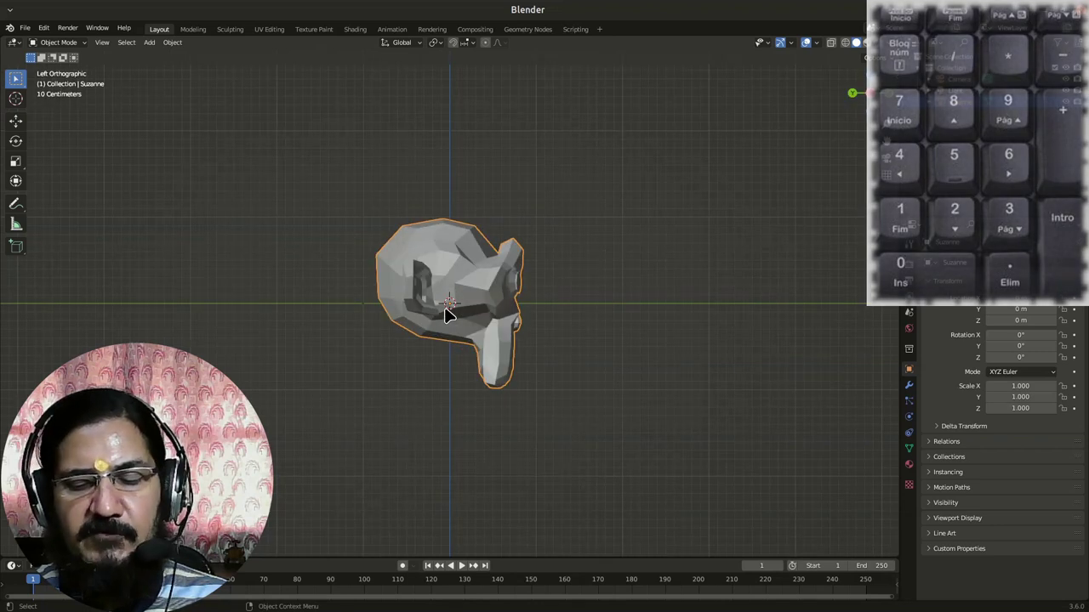
key(KP_1)
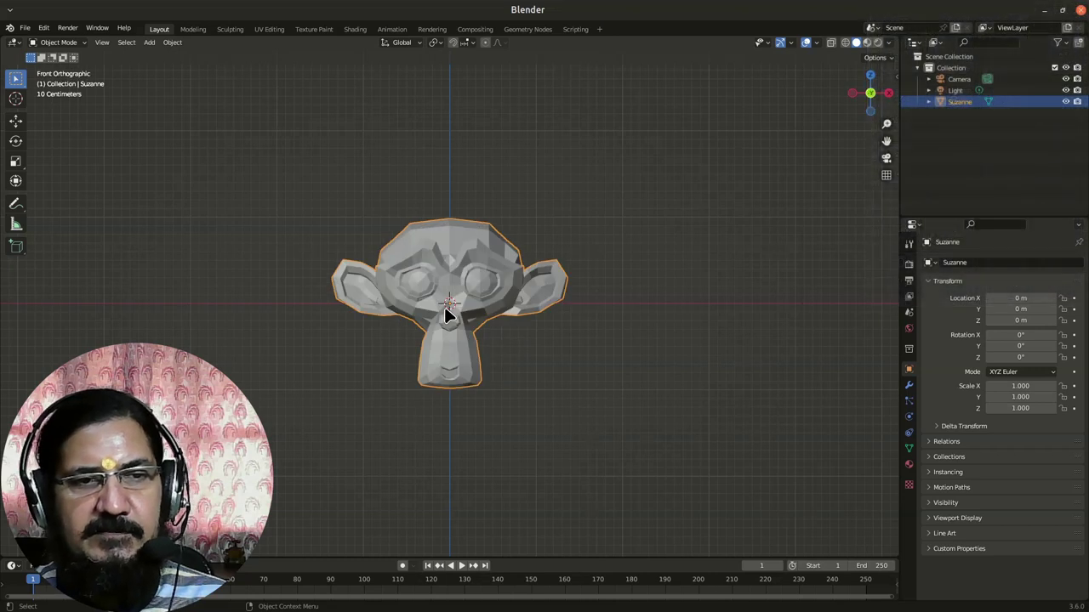
- Check the Right Orthographic view and View menu, then settle on Front Orthographic
key(KP_3)
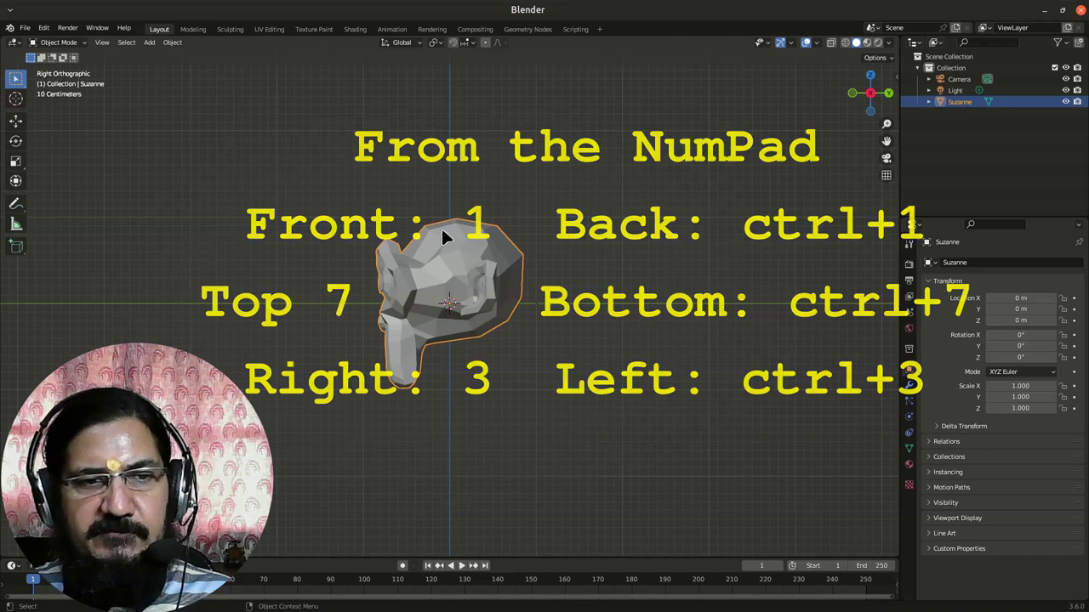
click(101, 45)
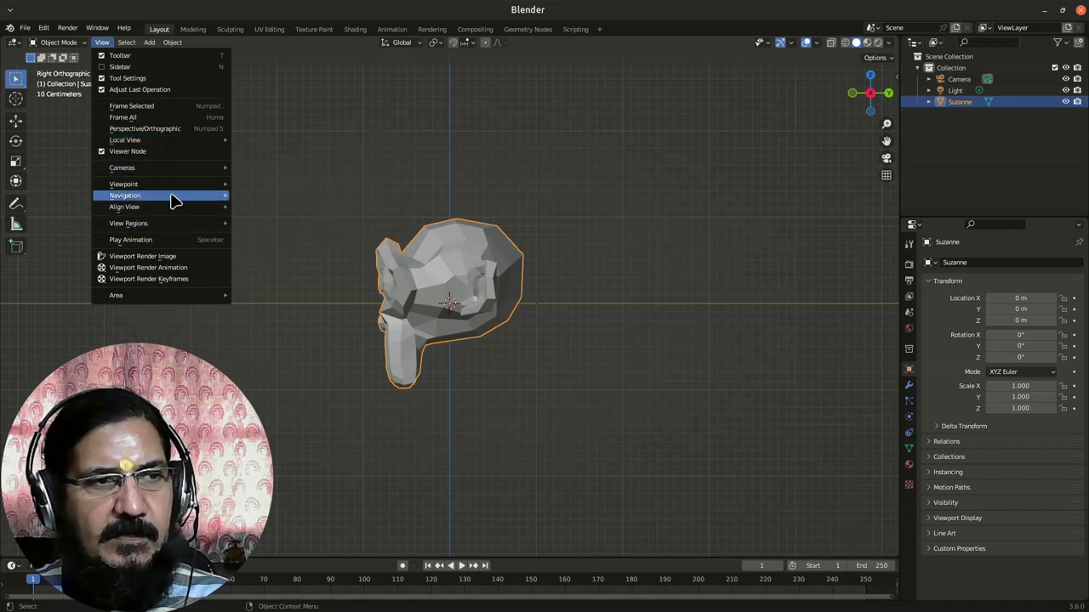
mouse_move(179, 212)
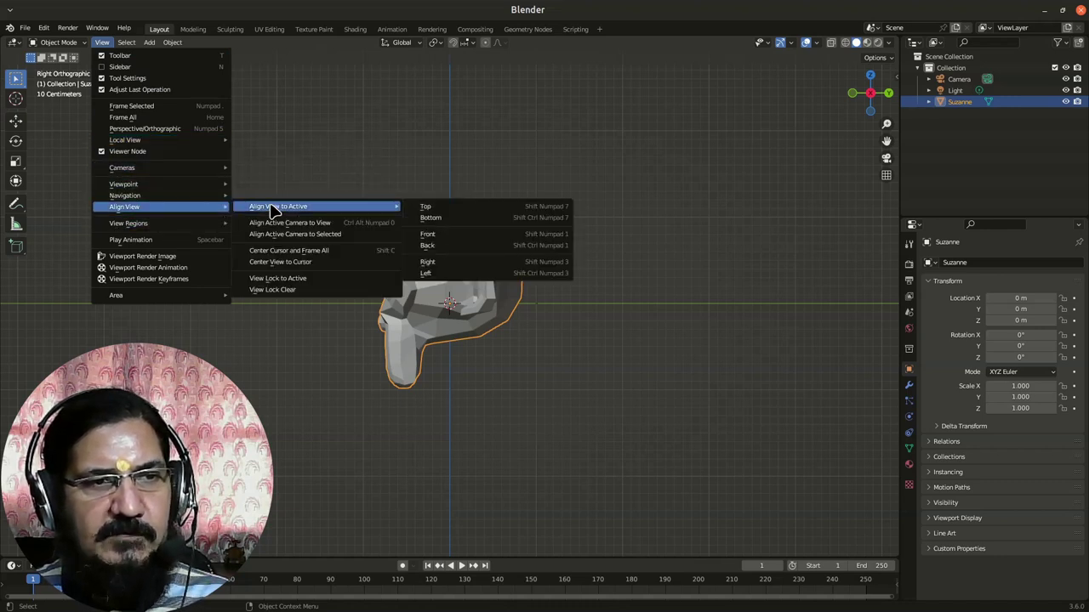
mouse_move(281, 208)
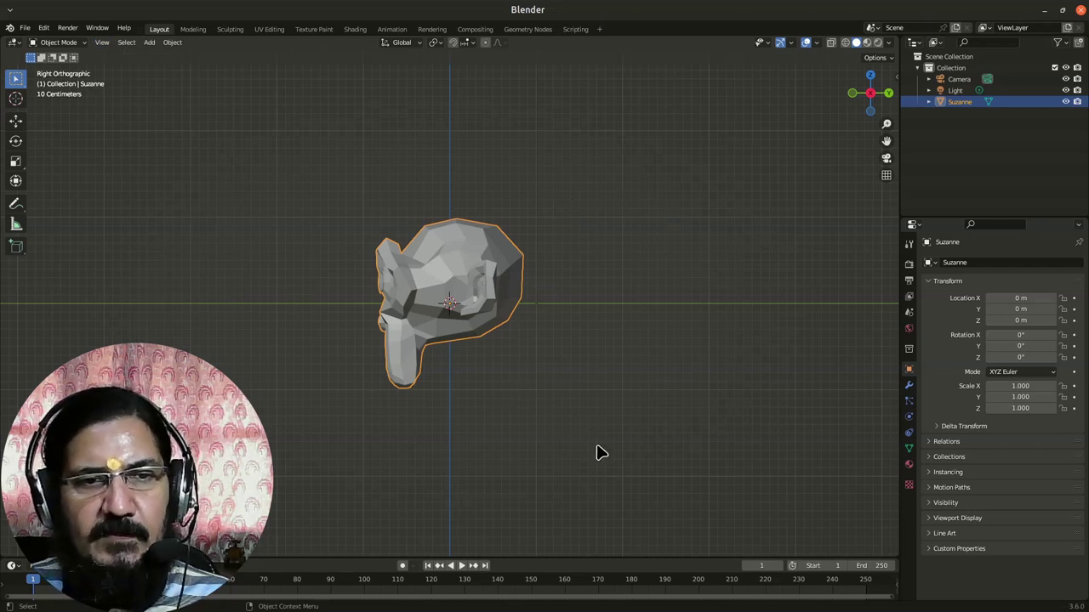
key(KP_1)
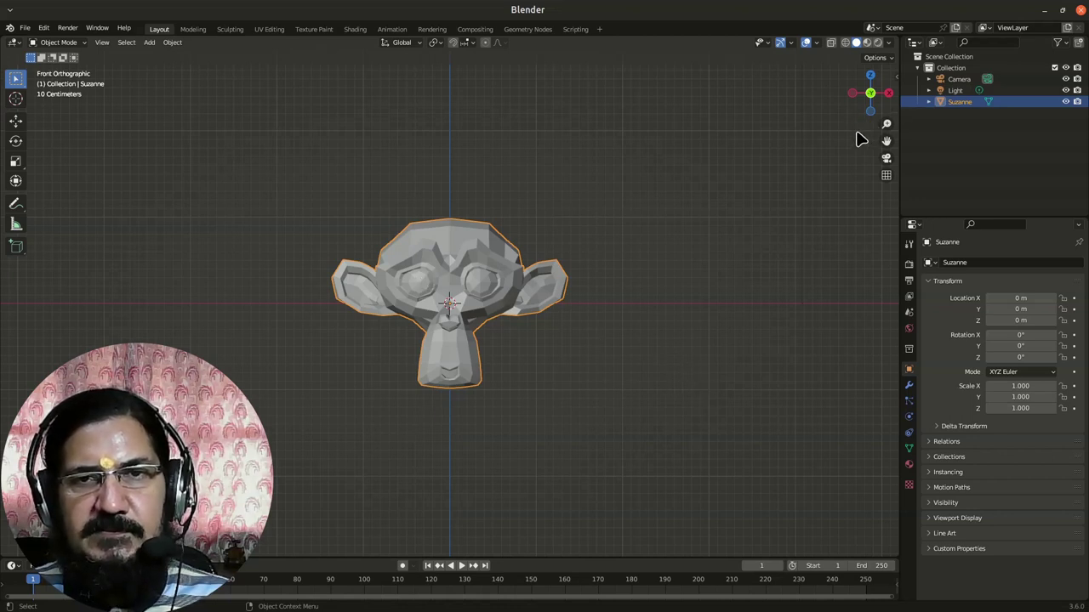
- Use the navigation gizmo to view Suzanne from top, bottom, left and front
click(870, 74)
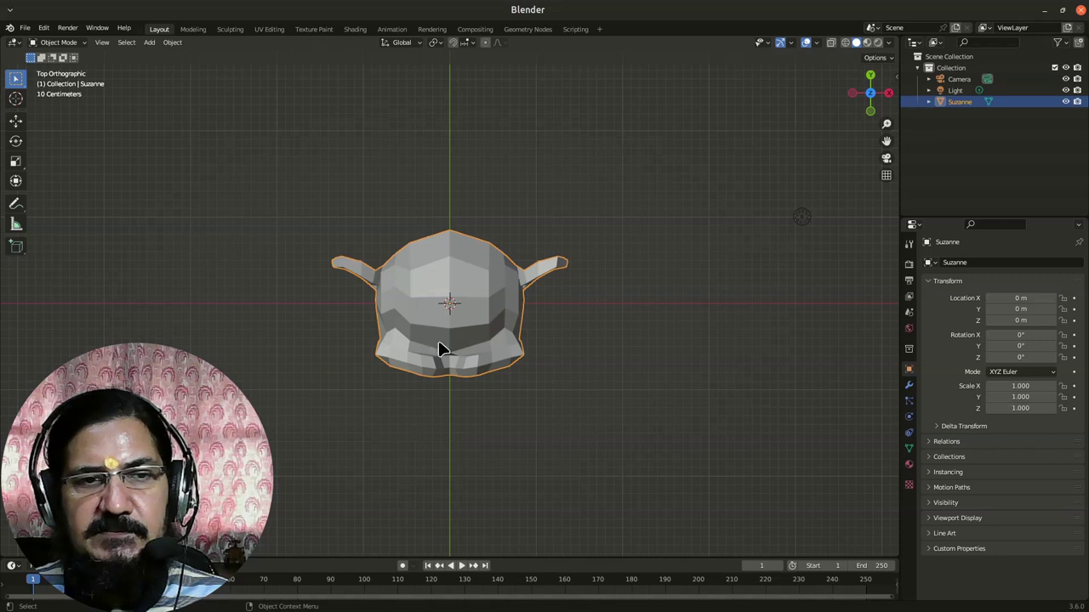
click(871, 95)
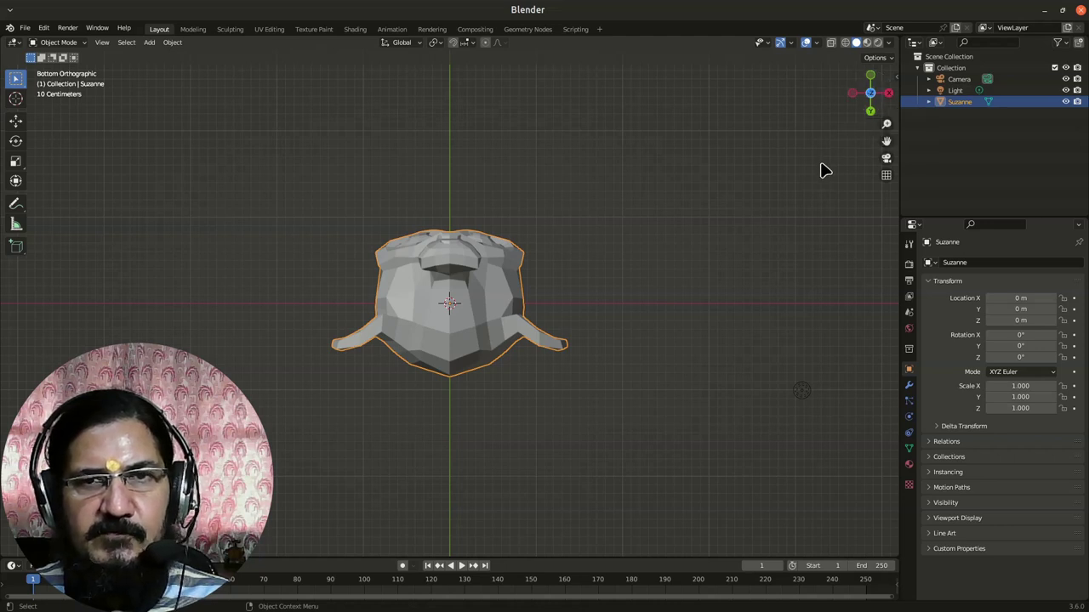
click(853, 96)
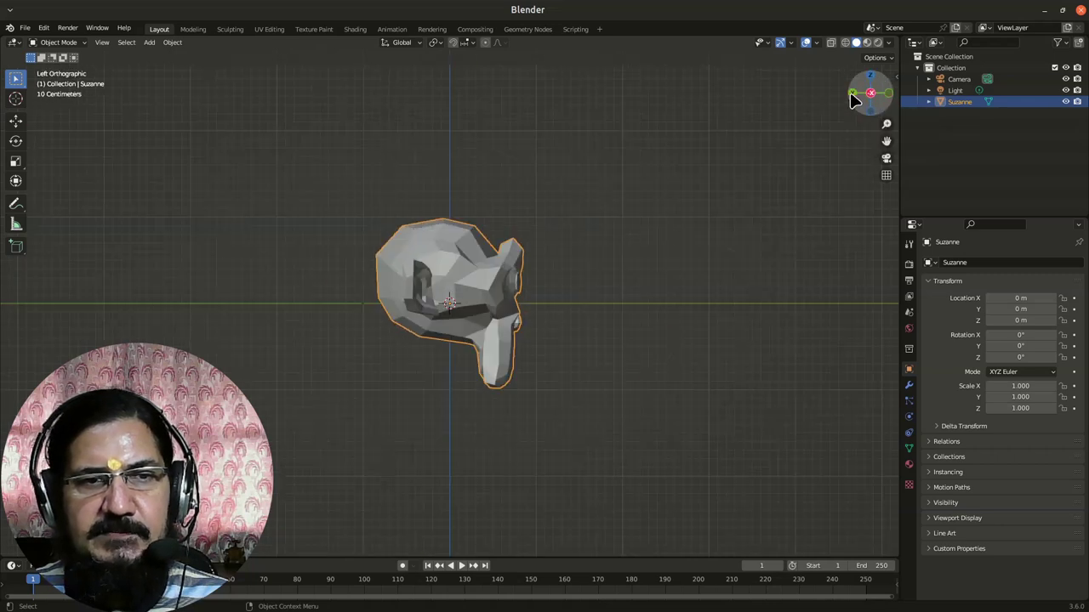
click(889, 94)
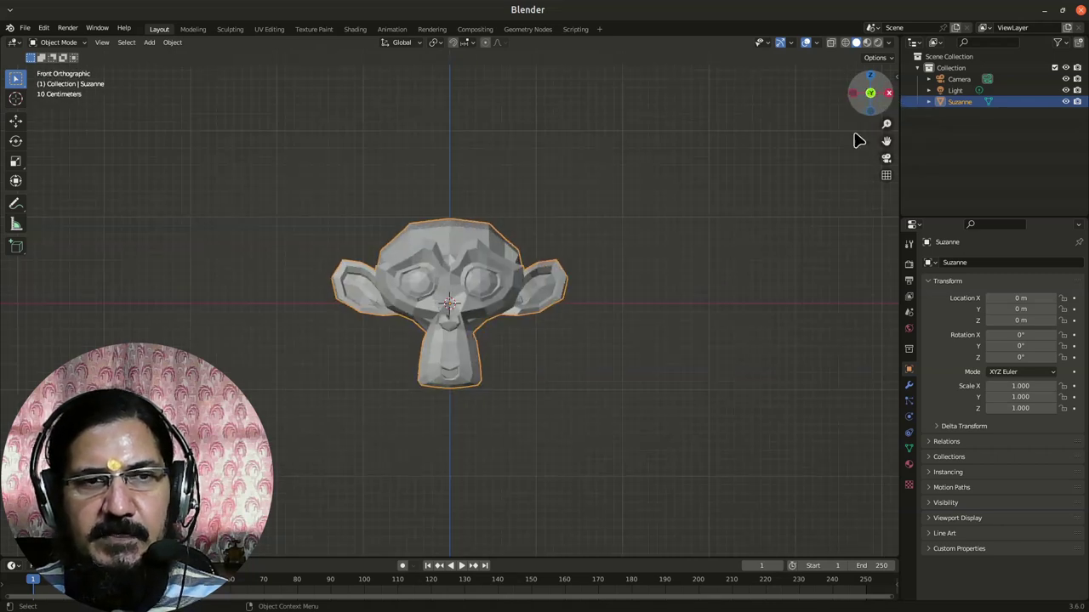
- Cycle through top and front views again, then orbit into User Perspective
drag(873, 117, 868, 85)
click(870, 77)
click(869, 111)
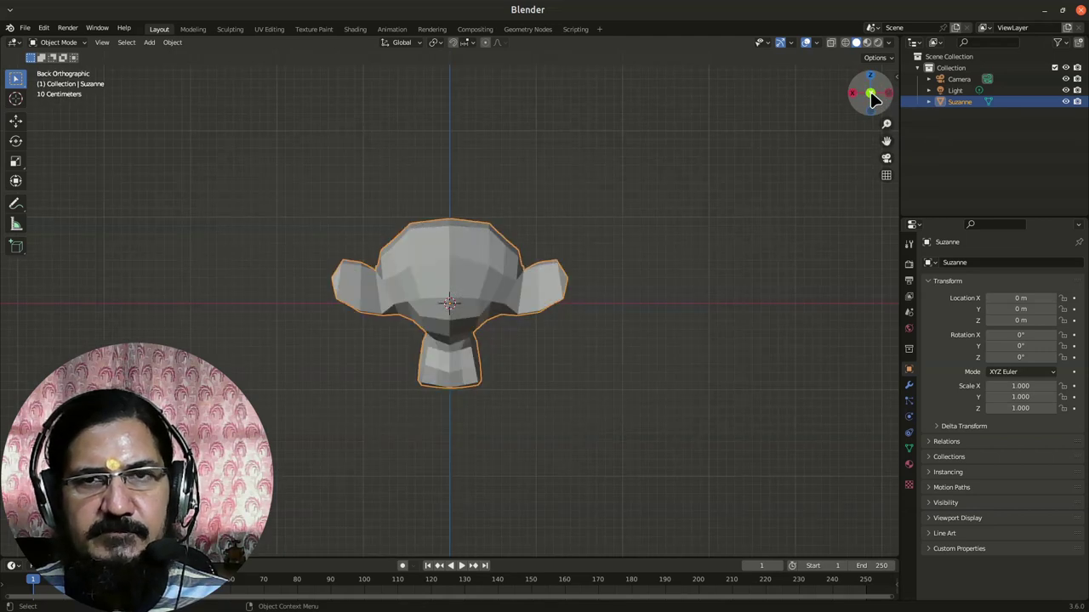
click(867, 93)
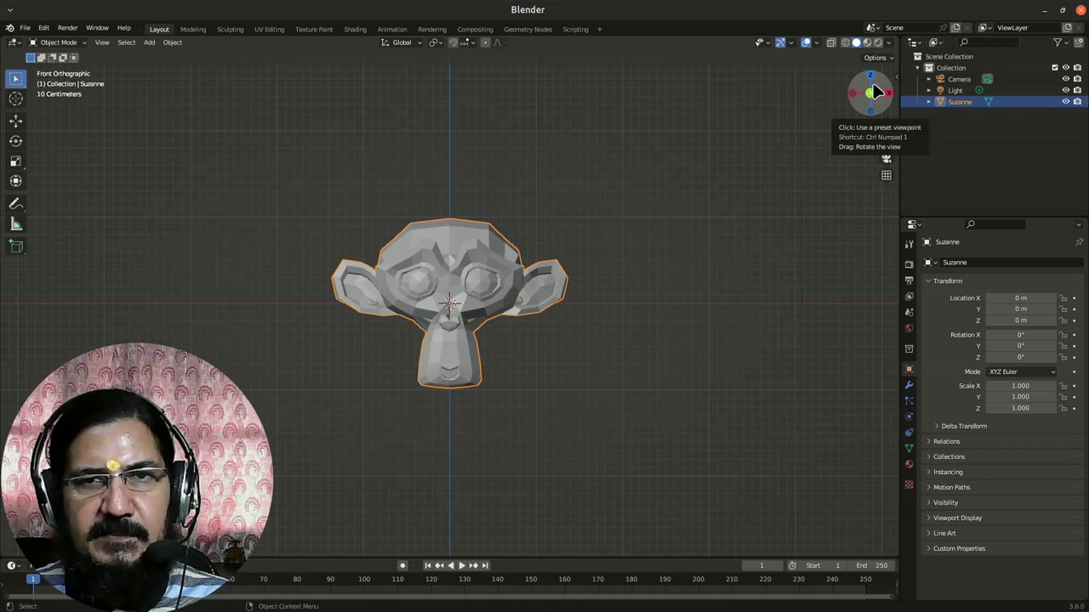
mouse_move(876, 92)
mouse_down()
mouse_move(909, 97)
mouse_move(846, 100)
mouse_move(859, 81)
mouse_move(876, 95)
mouse_move(842, 95)
mouse_move(871, 96)
mouse_up()
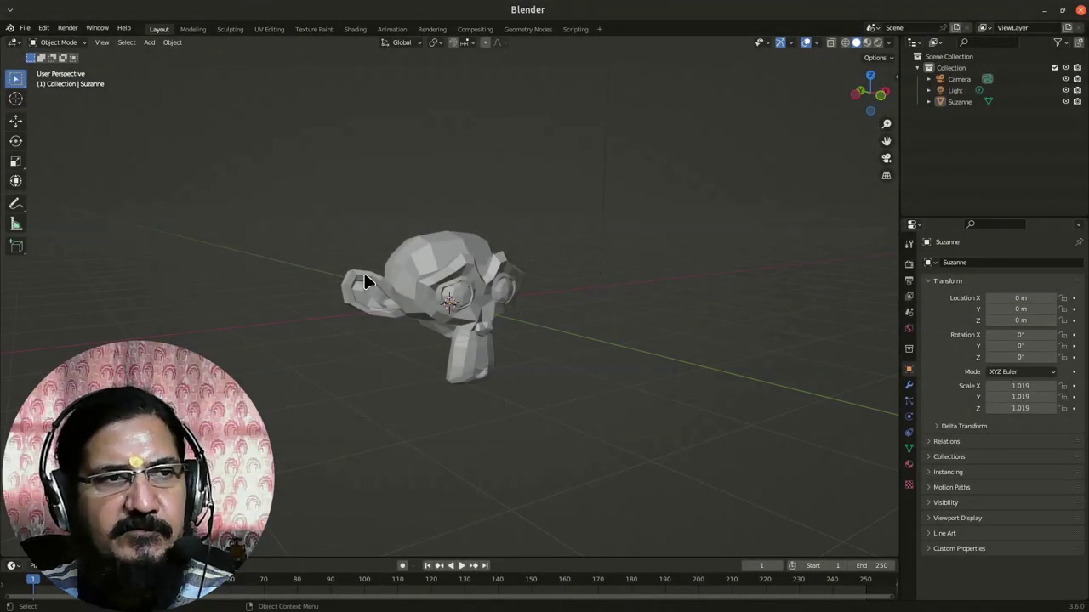
- Browse the View > Viewpoint presets, then select Suzanne in the viewport
click(103, 42)
mouse_move(152, 185)
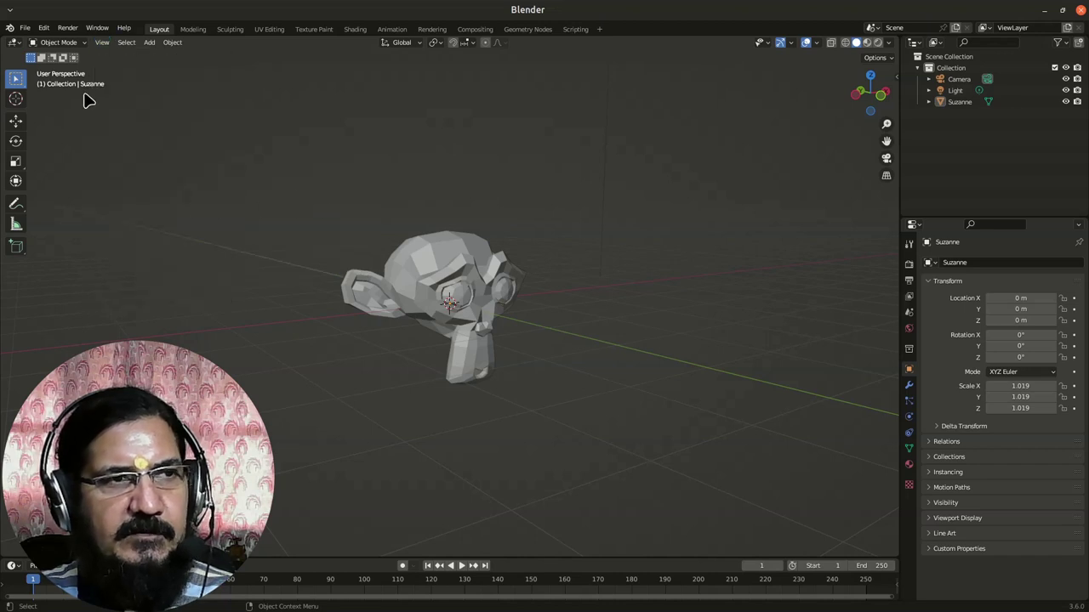
click(103, 41)
mouse_move(140, 185)
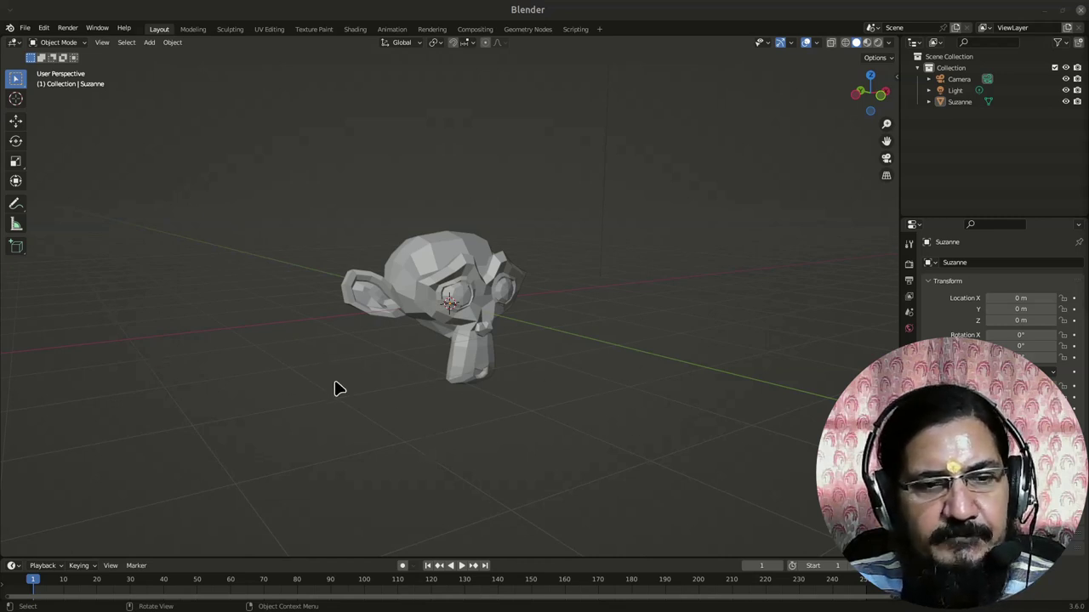
click(510, 262)
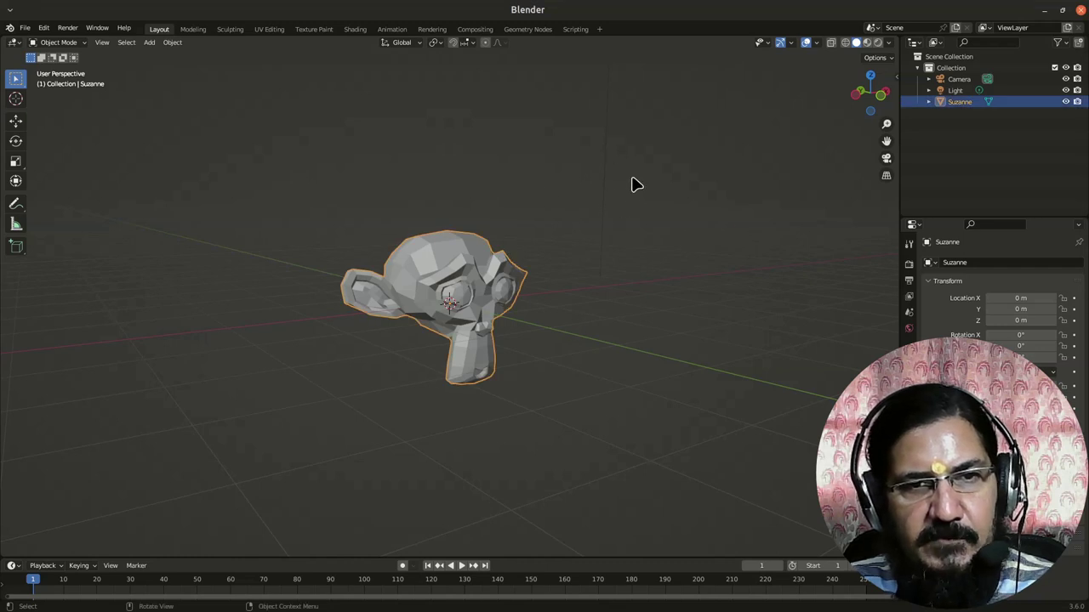
- Switch to Quad View, orbit and zoom the perspective pane, and enter Edit Mode
key(ctrl+alt+q)
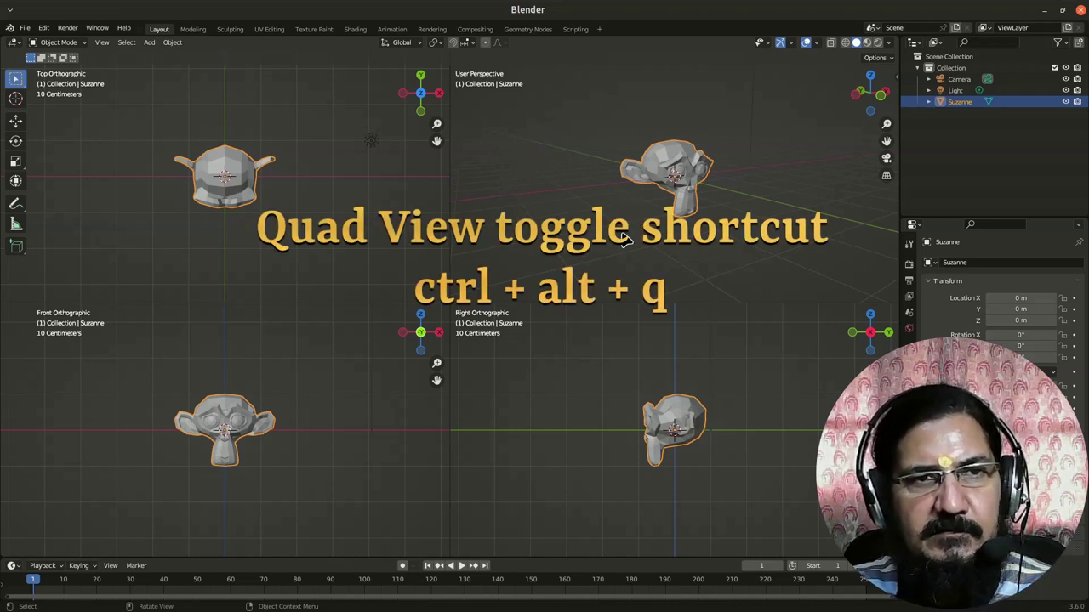
middle_drag(663, 195, 698, 187)
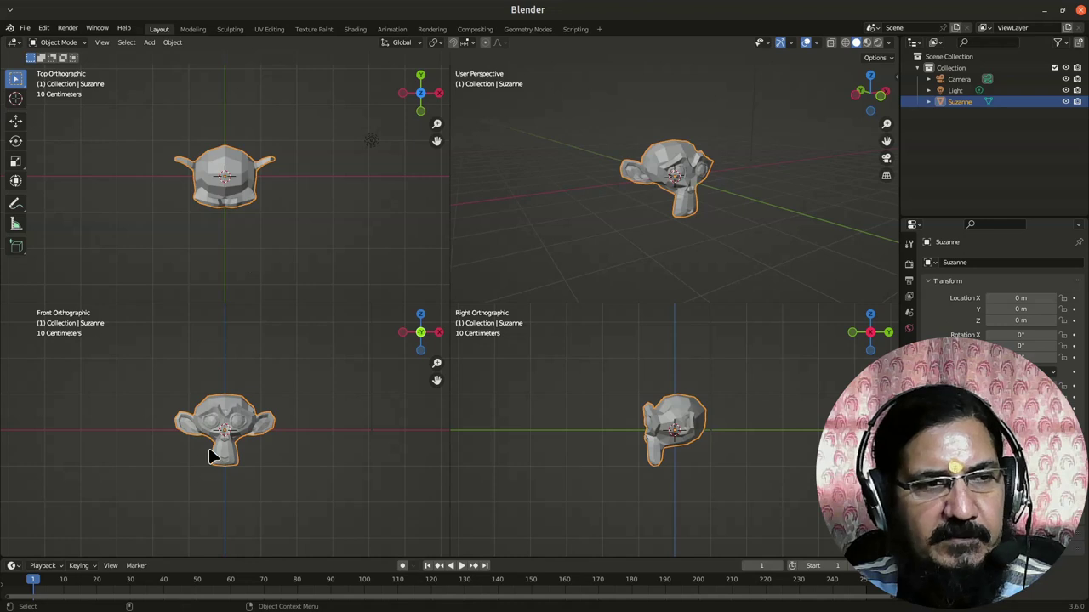
scroll(702, 435, up, 3)
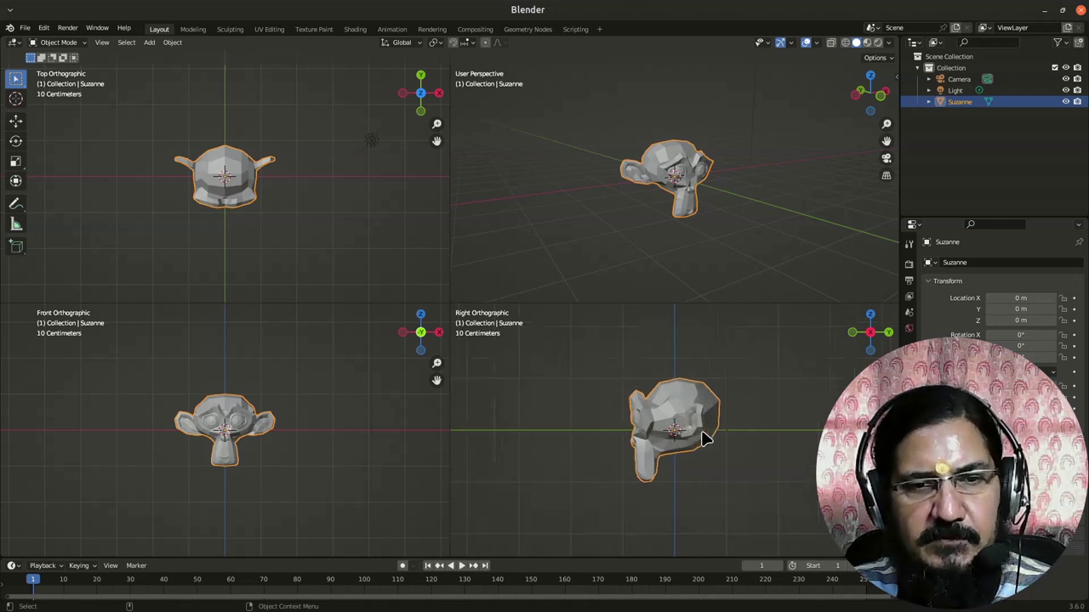
scroll(323, 519, up, 2)
scroll(298, 517, down, 2)
scroll(267, 246, up, 2)
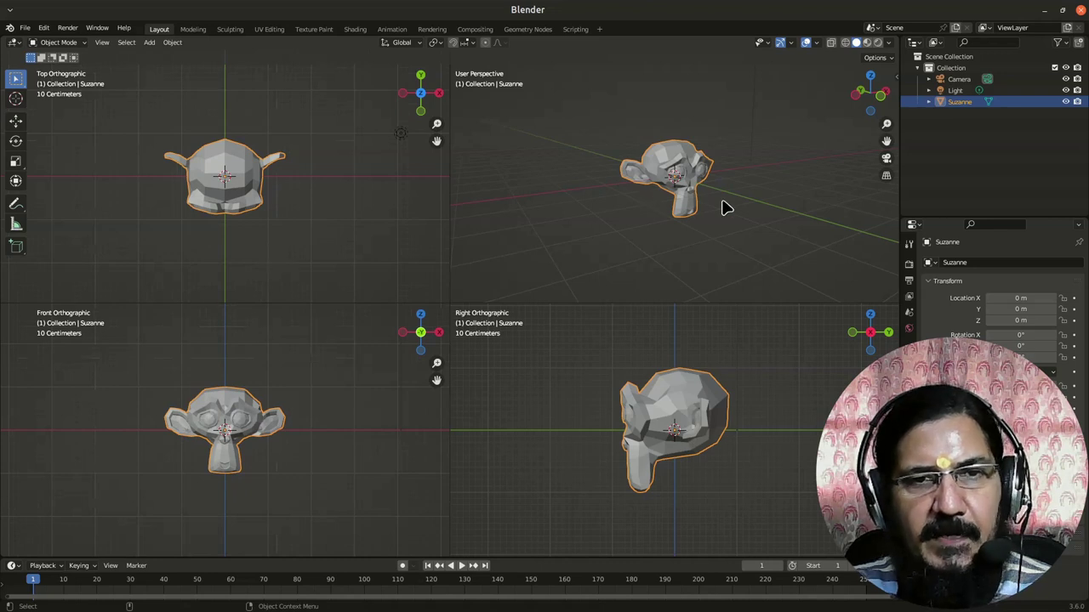
scroll(724, 208, up, 1)
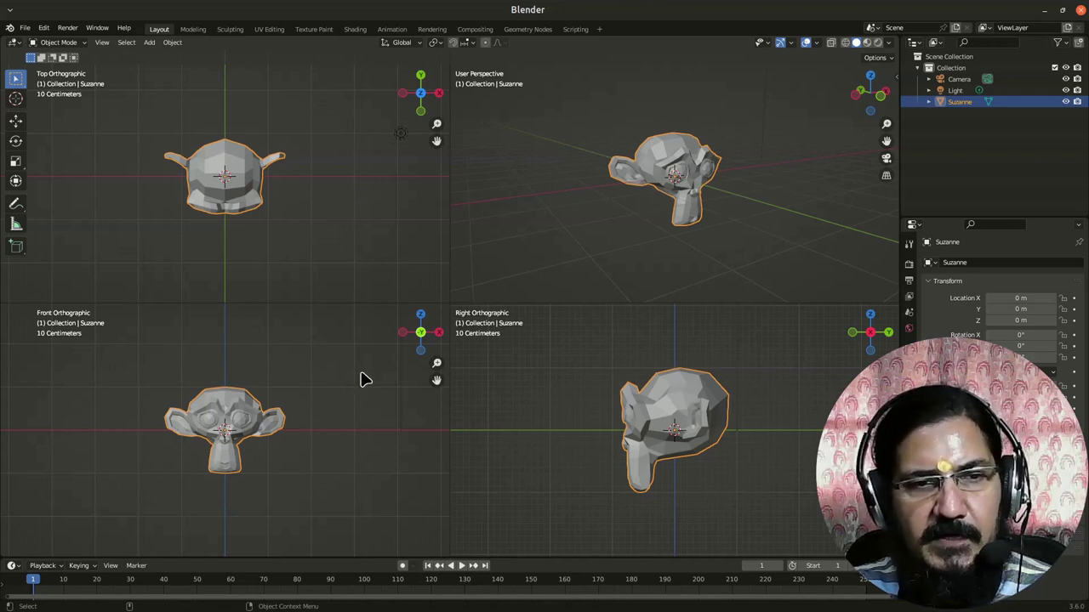
scroll(720, 208, up, 1)
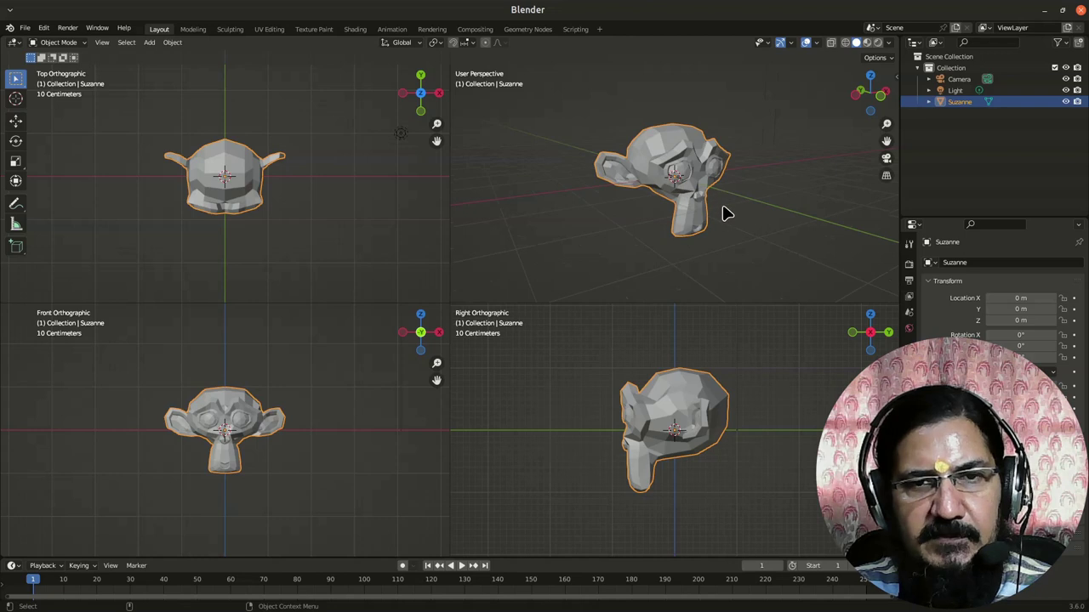
key(Tab)
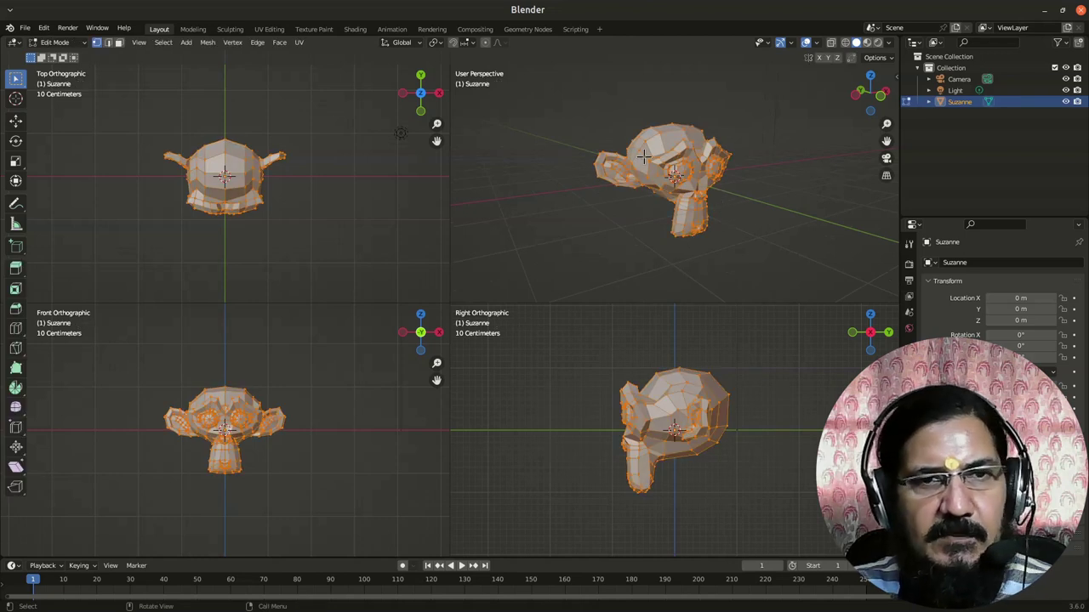
- Deselect everything and select the top face of Suzanne's head in face select mode
key(alt+a)
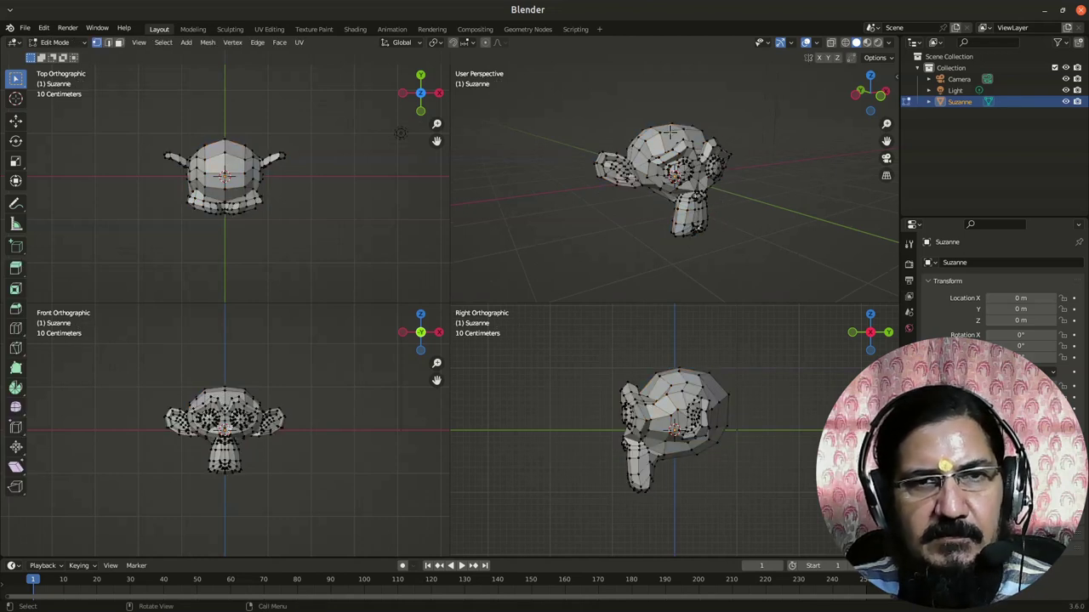
click(119, 42)
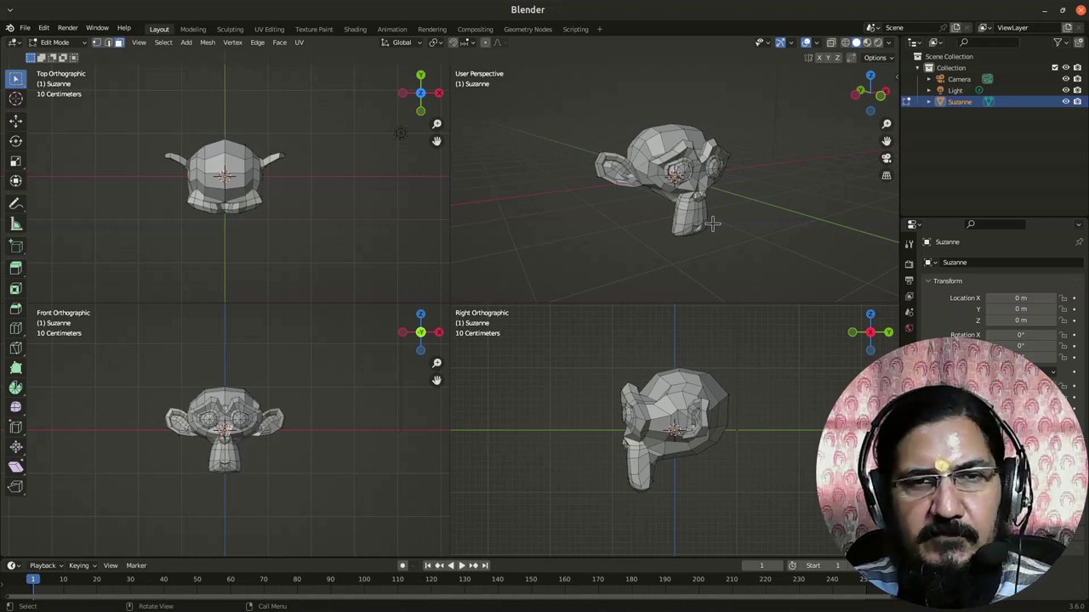
middle_drag(713, 223, 672, 125)
click(672, 129)
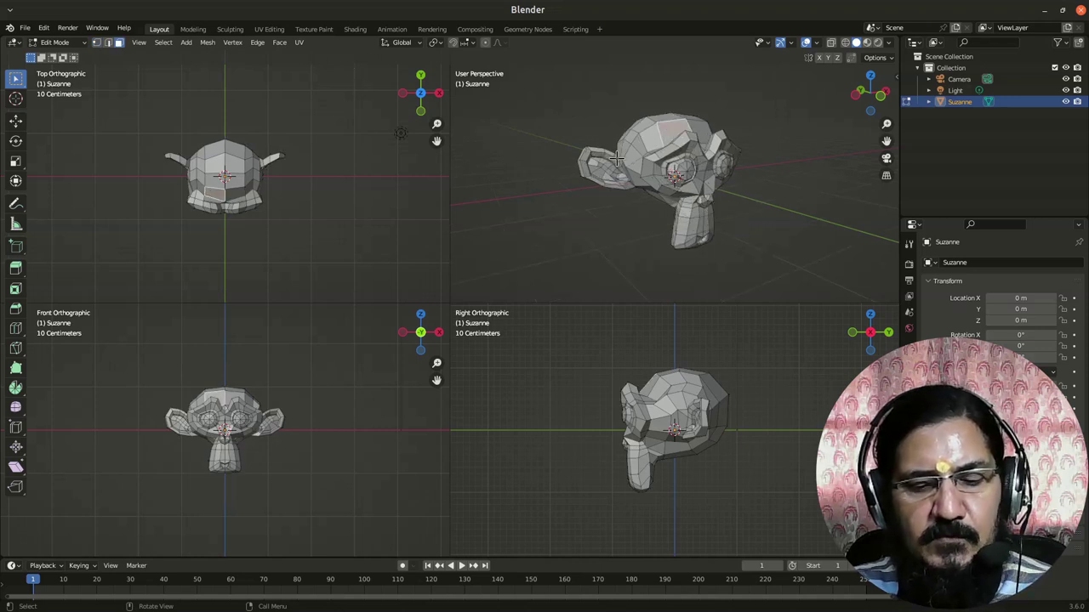
- Drag the top face upward twice into a tall slanted spike and return to Object Mode
key(g)
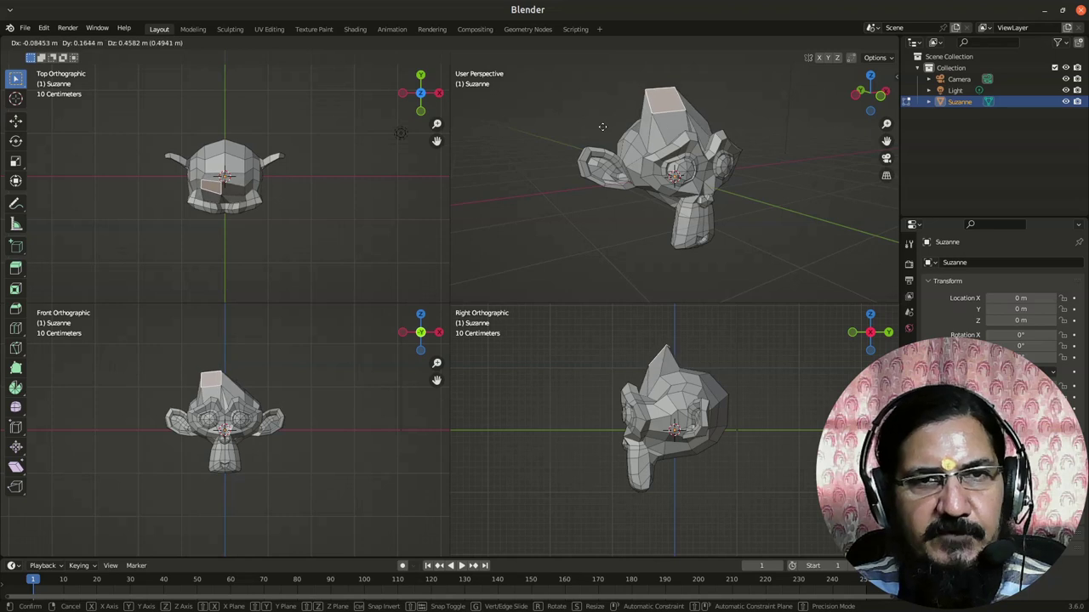
click(602, 126)
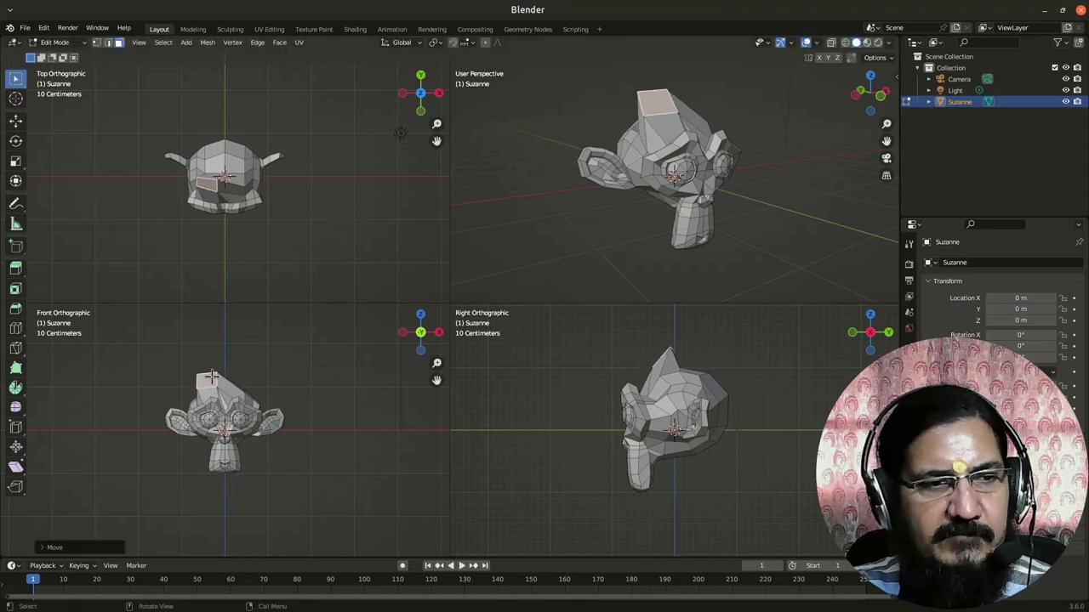
click(206, 382)
key(g)
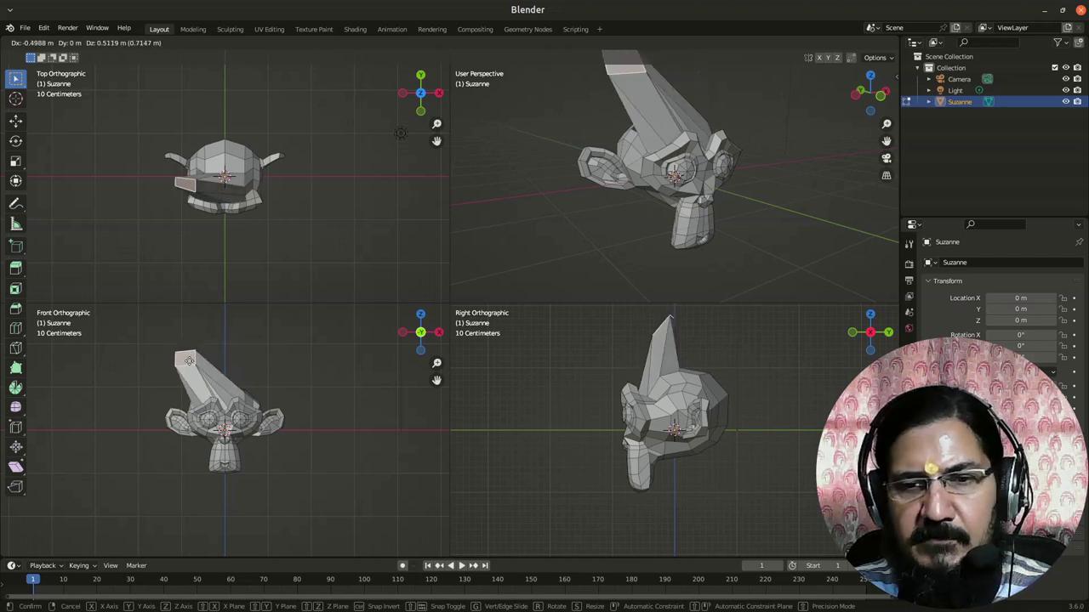
click(179, 365)
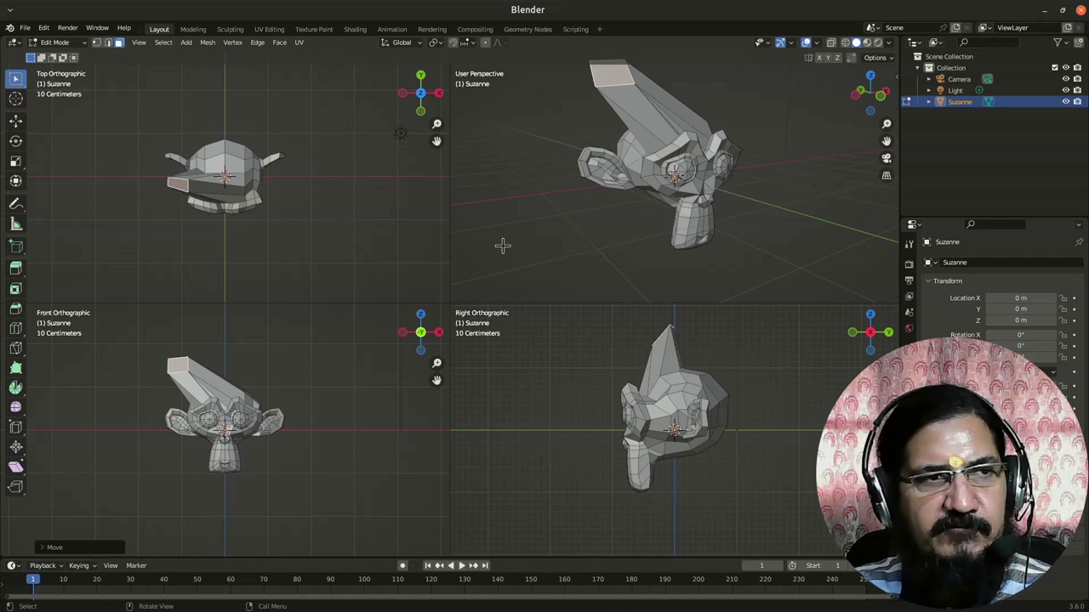
key(Tab)
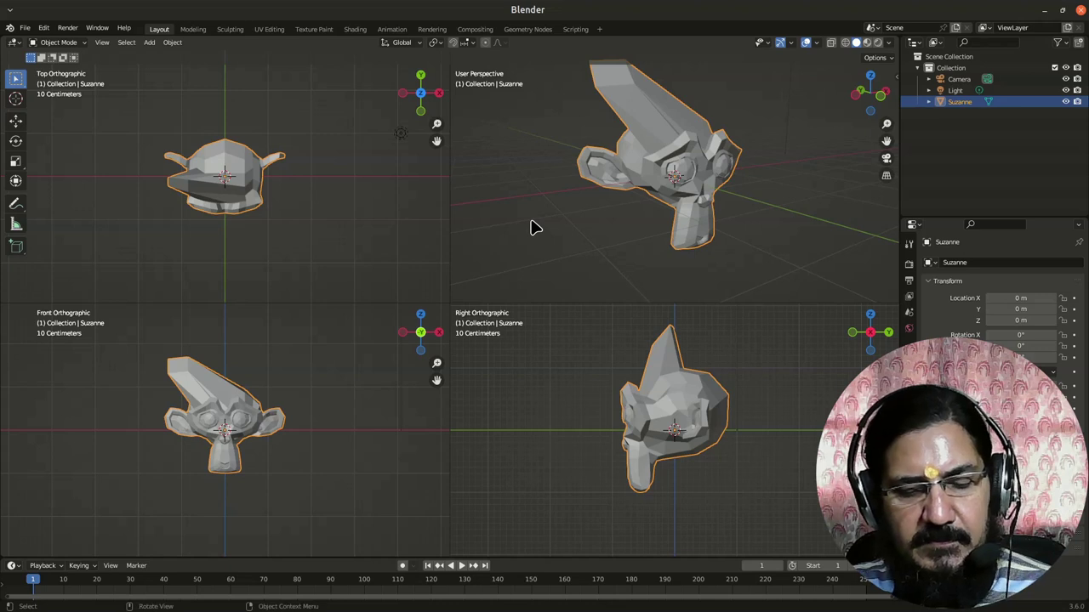
- Toggle Quad View off, on and off again, then zoom out to show the whole spiked Suzanne
key(ctrl+alt+q)
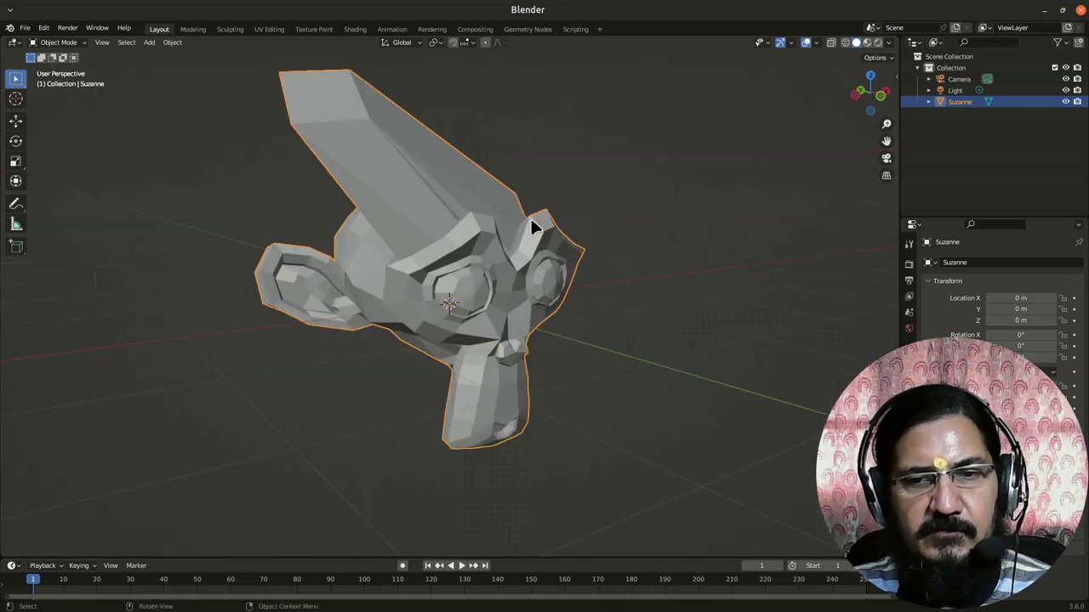
key(ctrl+alt+q)
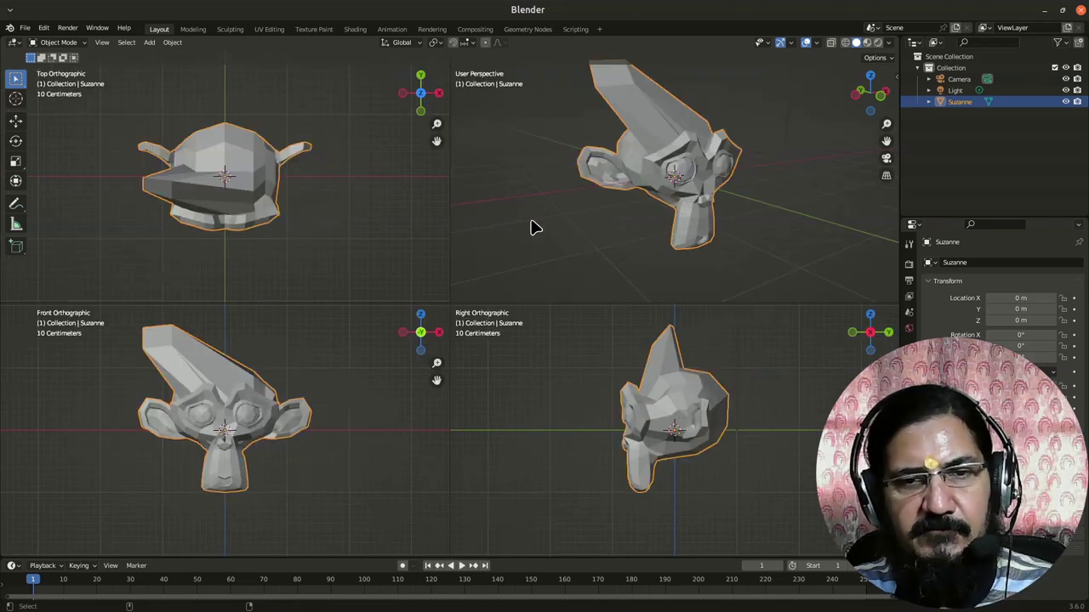
key(ctrl+alt+q)
scroll(613, 301, down, 2)
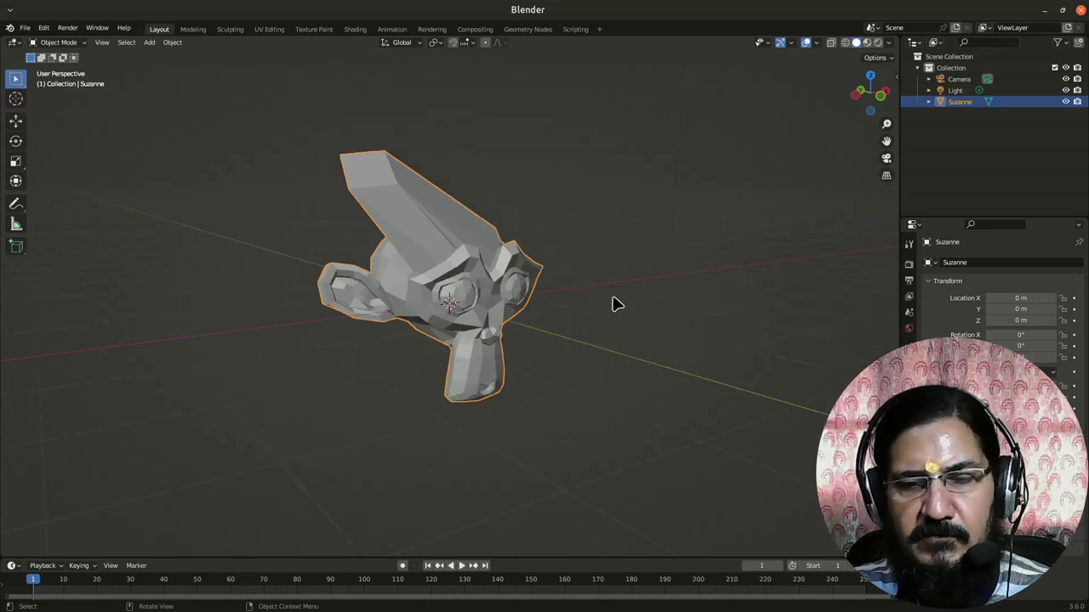